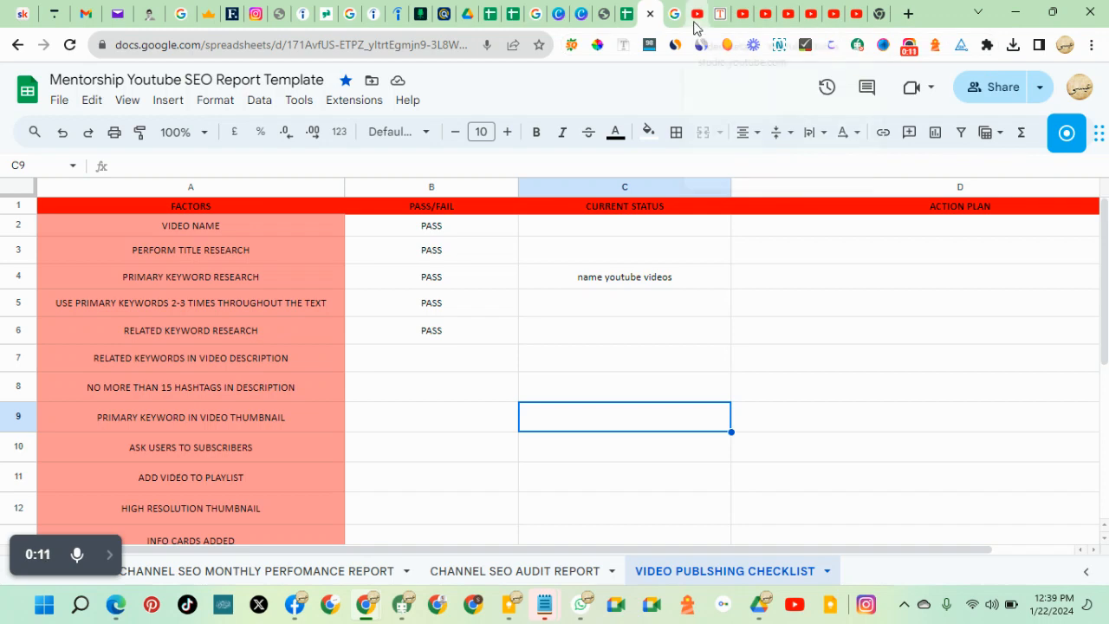
# Switch to the video's details in YouTube Studio and bring up the Notepad note listing the secondary keywords.
pyautogui.click(641, 14)
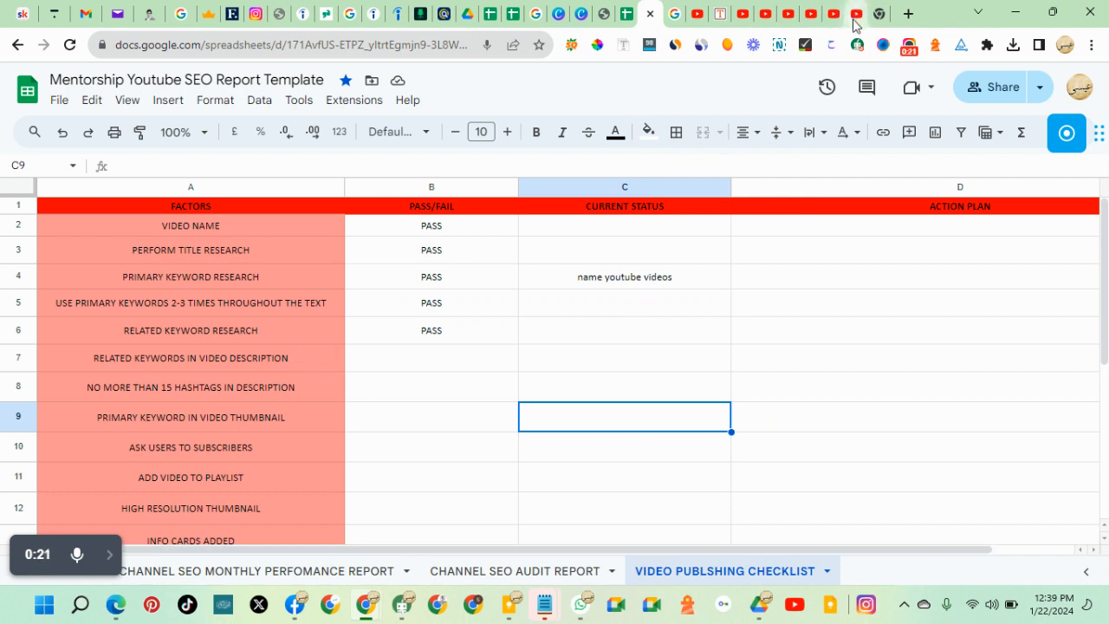
pyautogui.click(697, 14)
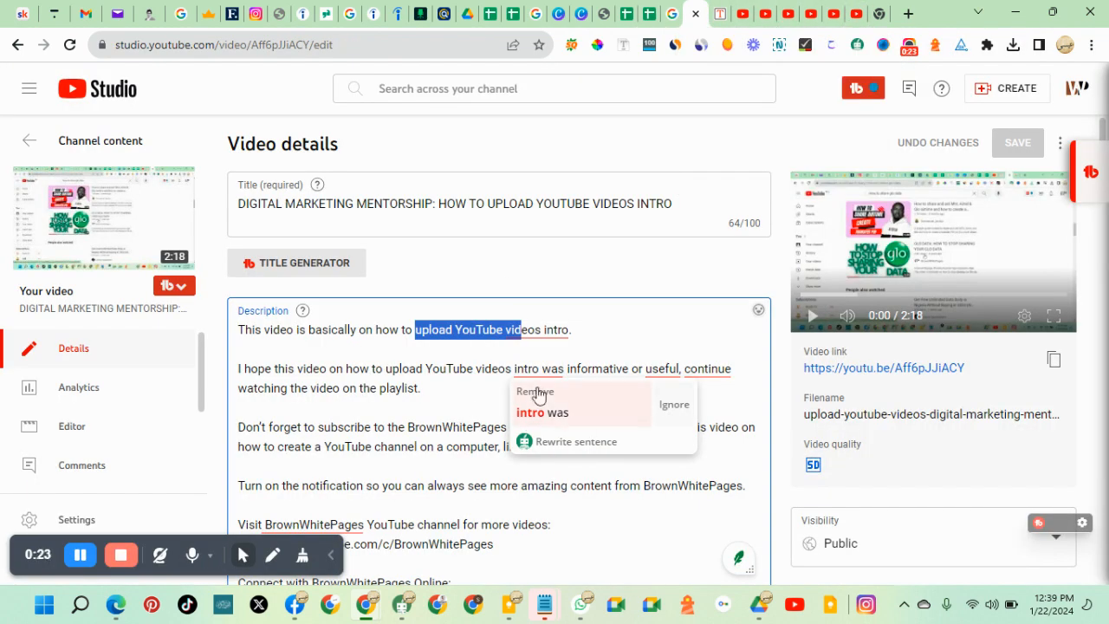
pyautogui.moveTo(544, 615)
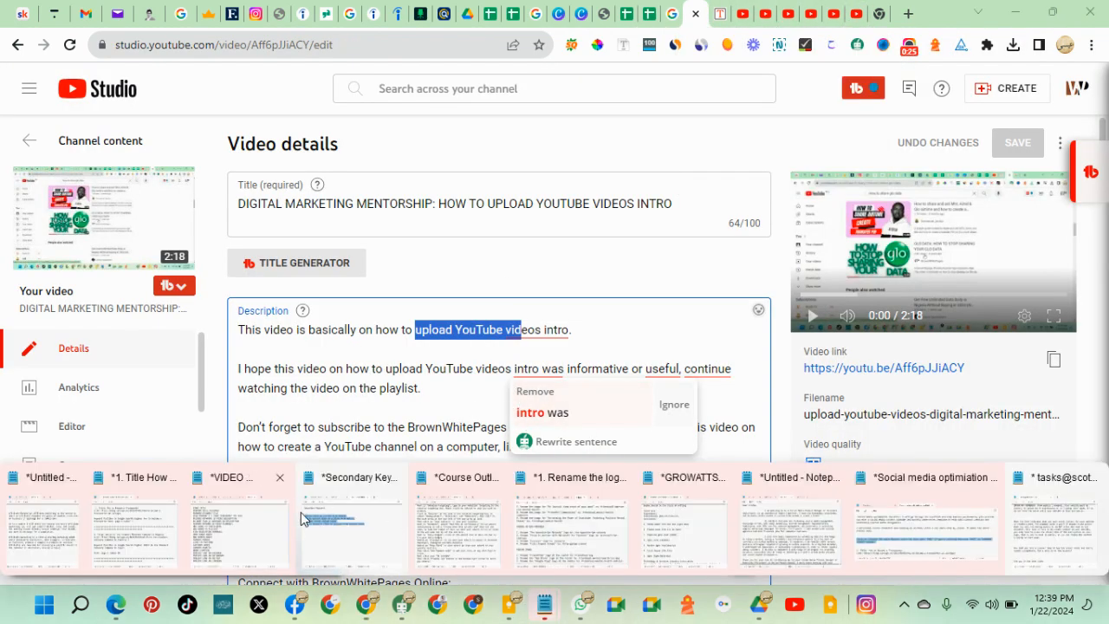
pyautogui.click(364, 537)
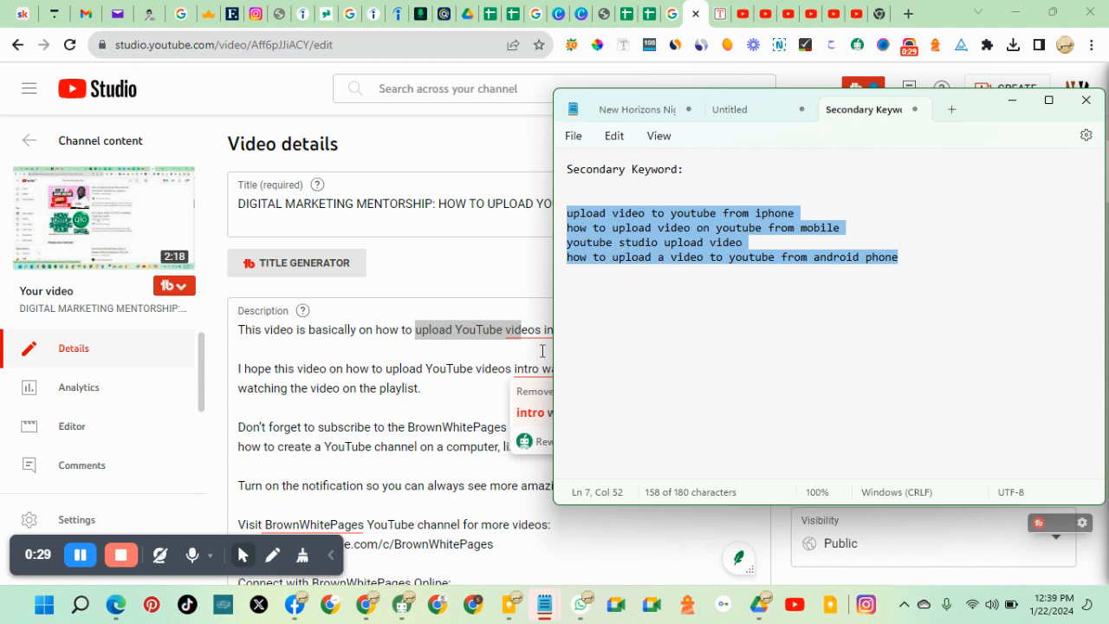
# Insert the four secondary keyword phrases from the note as a new block after the description's "watching the video on the playlist." paragraph.
pyautogui.click(425, 390)
pyautogui.click(436, 389)
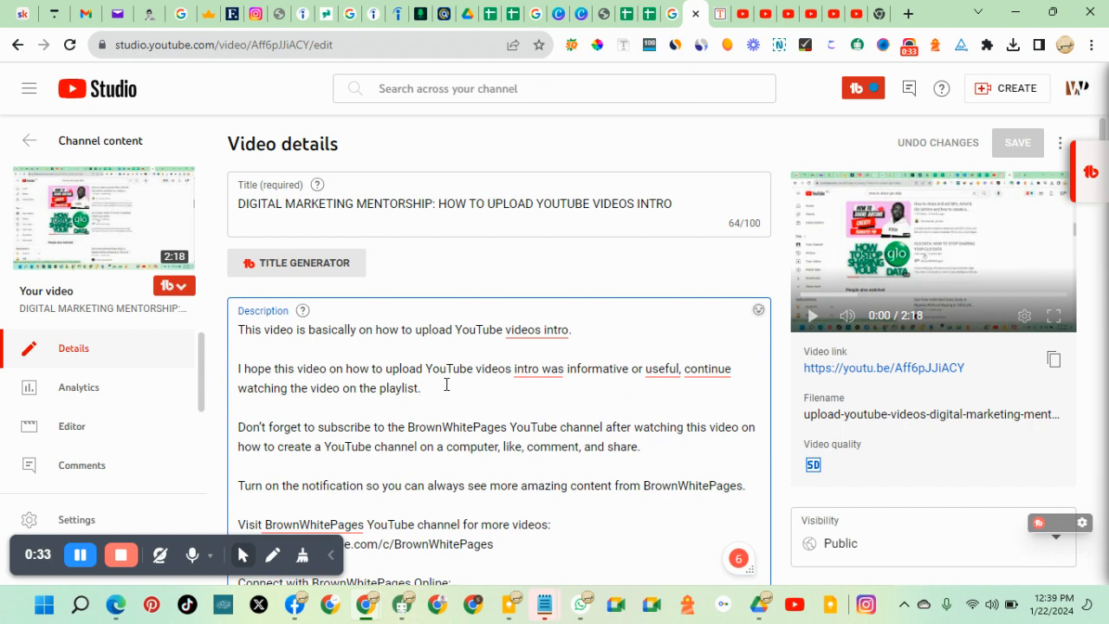
pyautogui.press('Return')
pyautogui.press('Return')
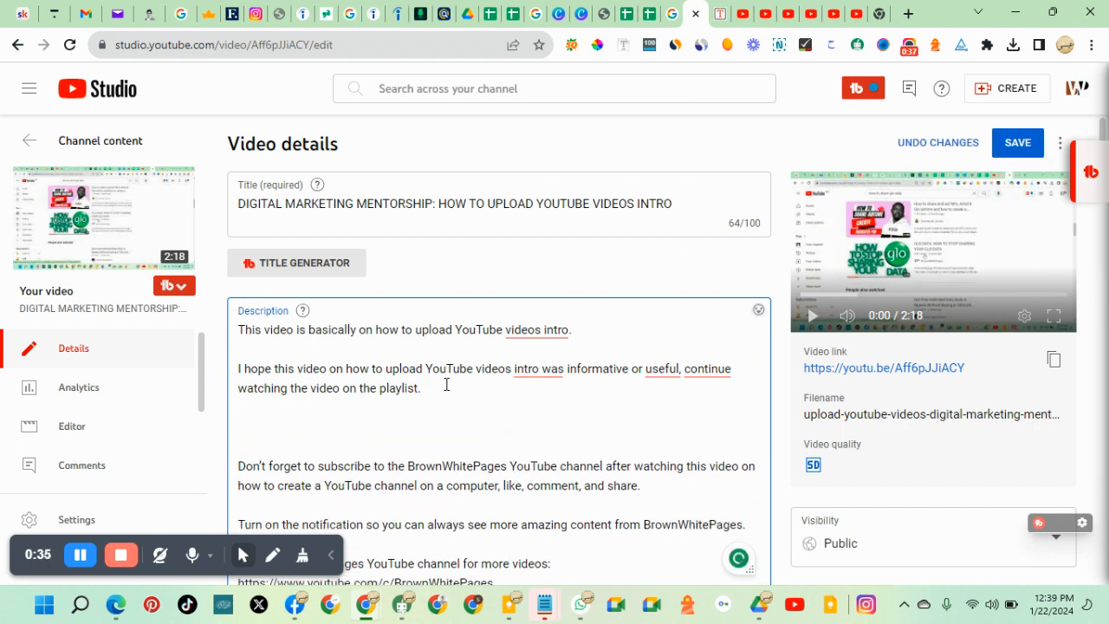
pyautogui.write('upload video to youtube from iphone how to upload video on youtube from mobile youtube studio upload video how to upload a video to youtube from android phone')
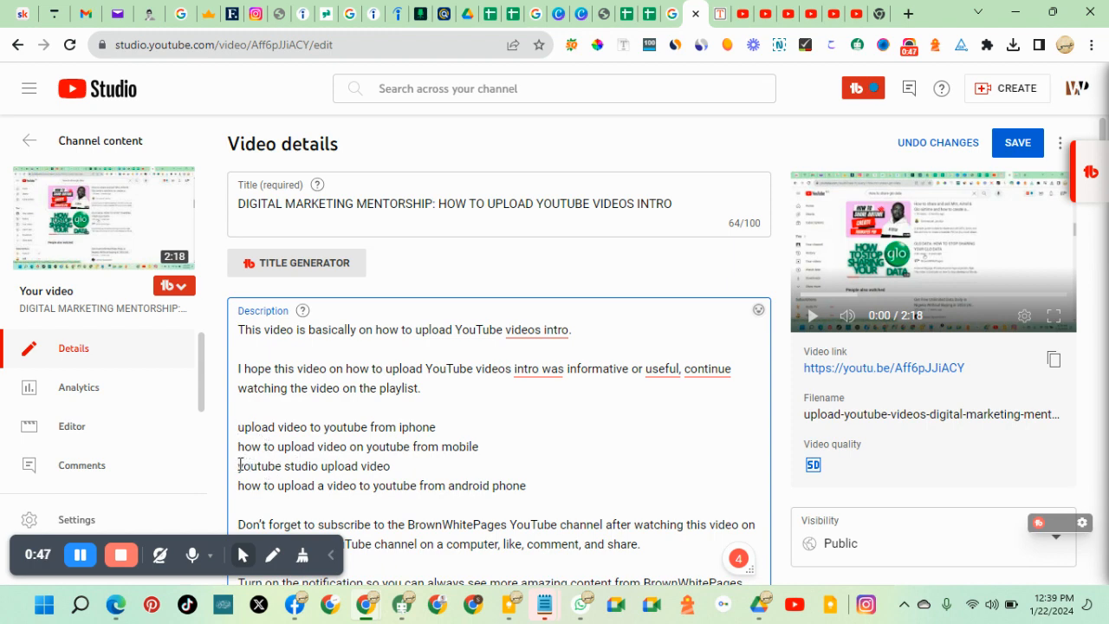
# Move the phrase "youtube studio upload video" above the other keywords and put the lead-in word "Uploadindg" before it.
pyautogui.moveTo(404, 460); pyautogui.dragTo(239, 470)
pyautogui.hotkey('ctrl', 'c')
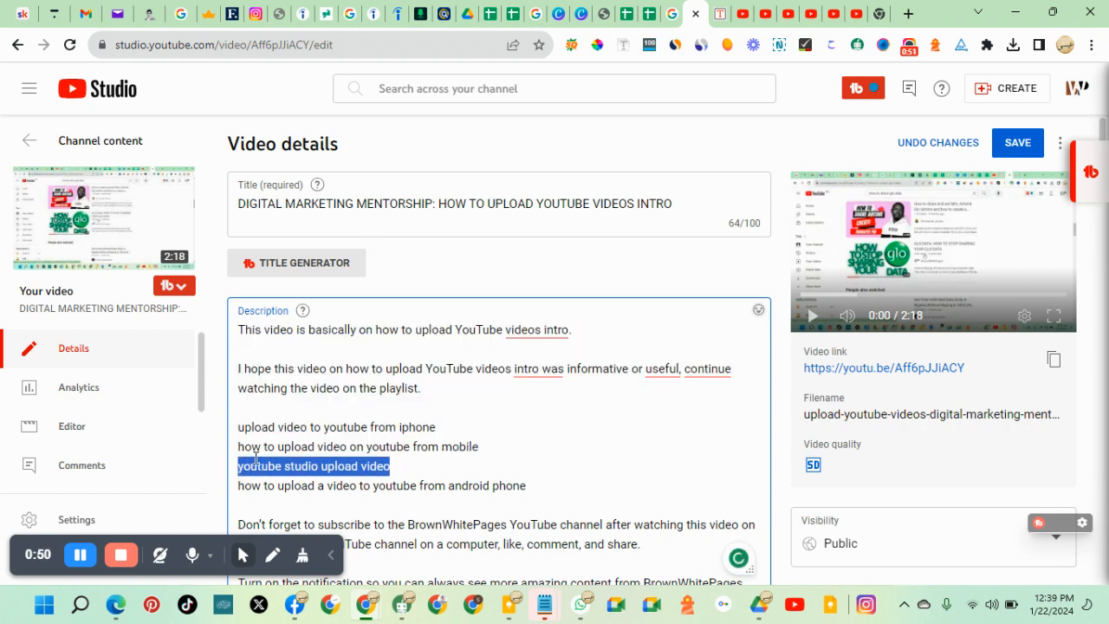
pyautogui.press('BackSpace')
pyautogui.click(248, 406)
pyautogui.press('Return')
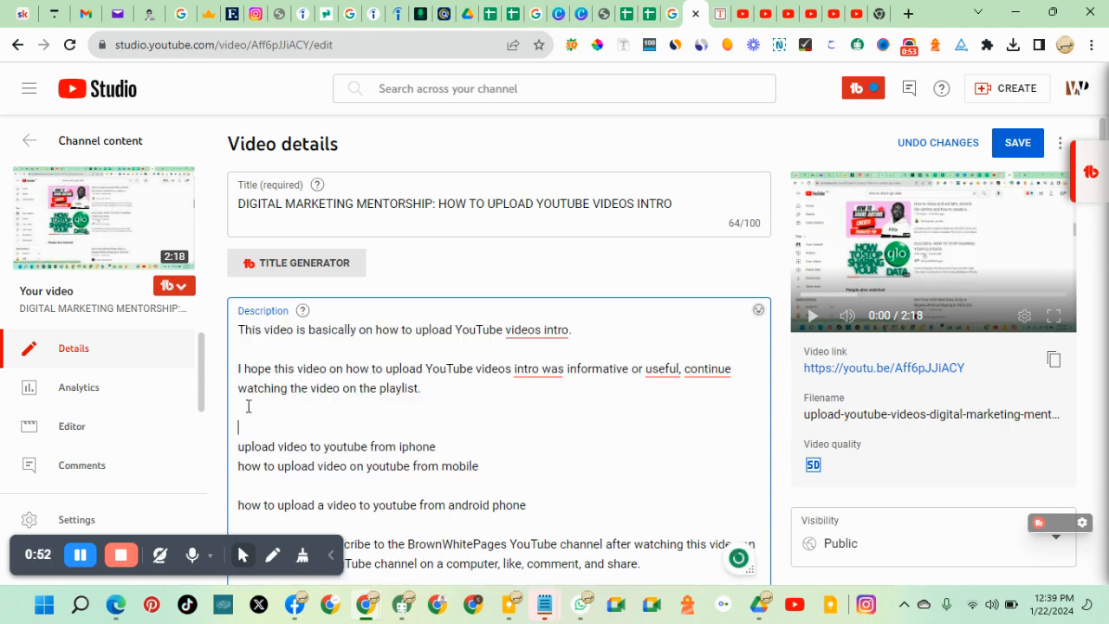
pyautogui.press('BackSpace')
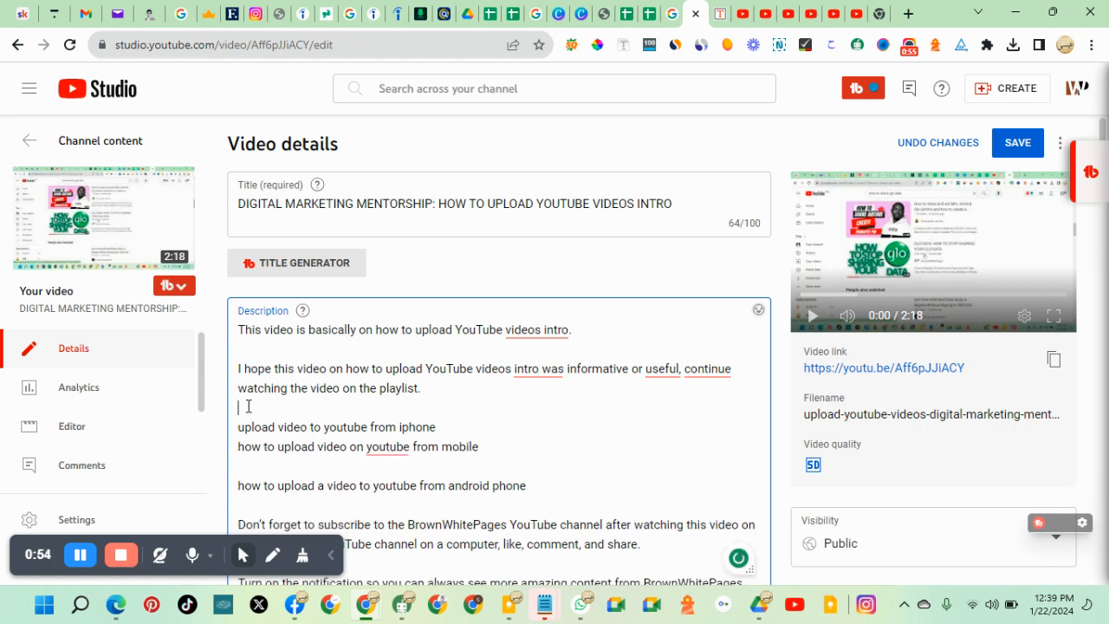
pyautogui.press('Return')
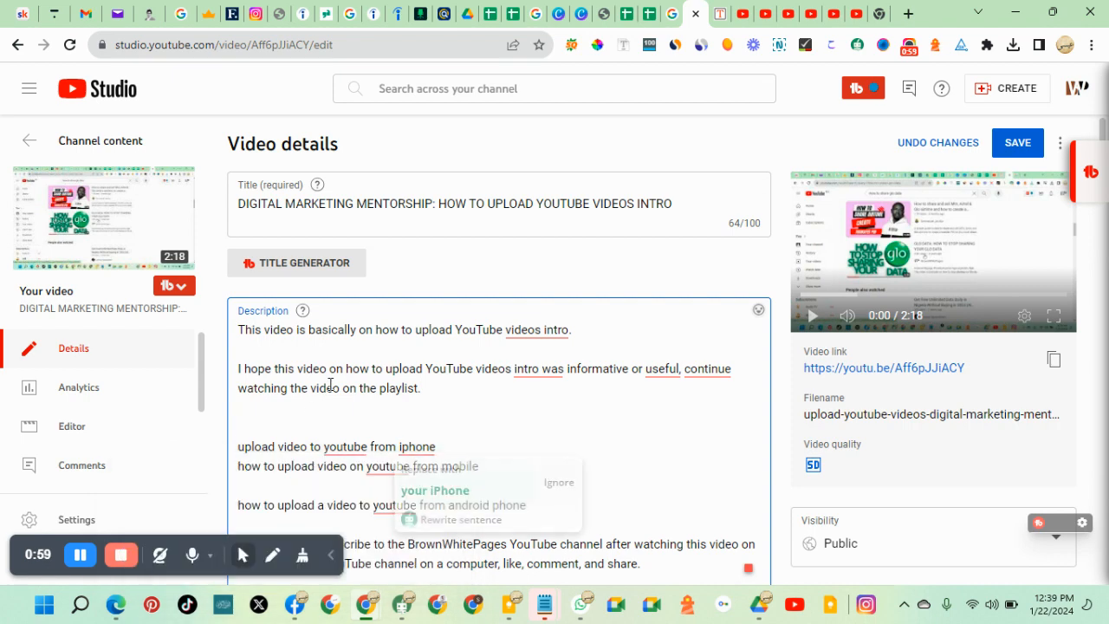
pyautogui.write('Up')
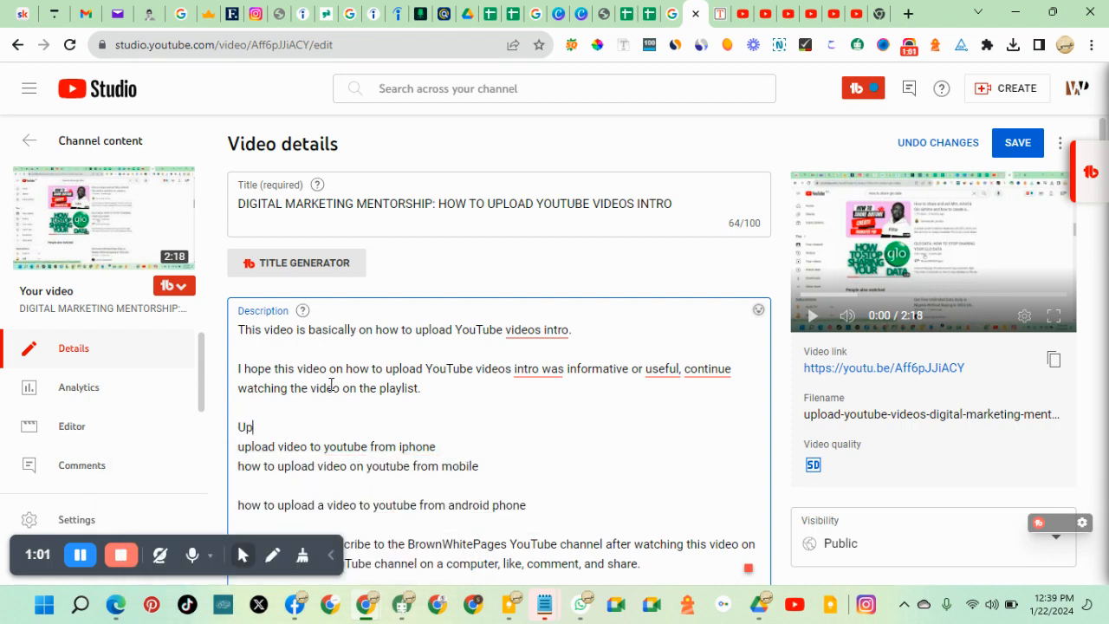
pyautogui.write('load indg')
pyautogui.hotkey('ctrl', 'v')
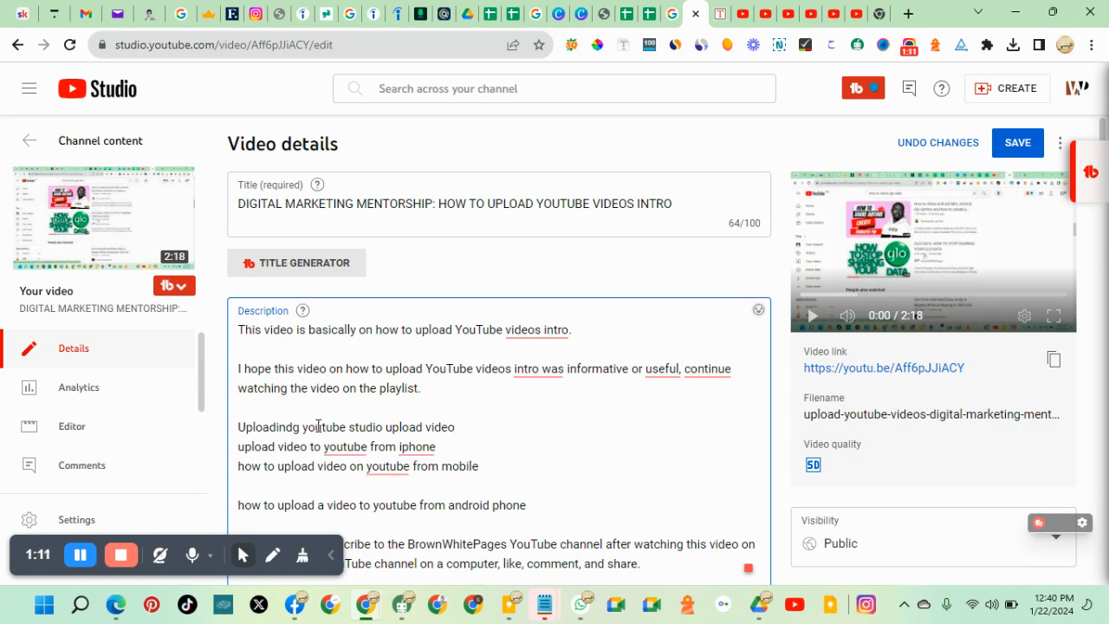
pyautogui.moveTo(328, 427)
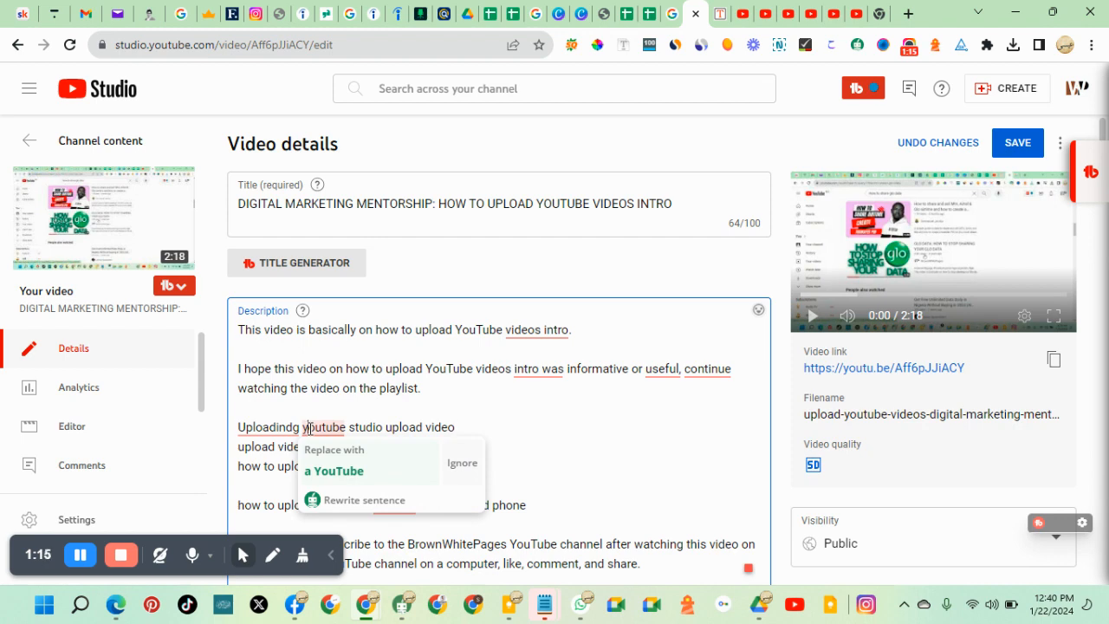
pyautogui.click(309, 427)
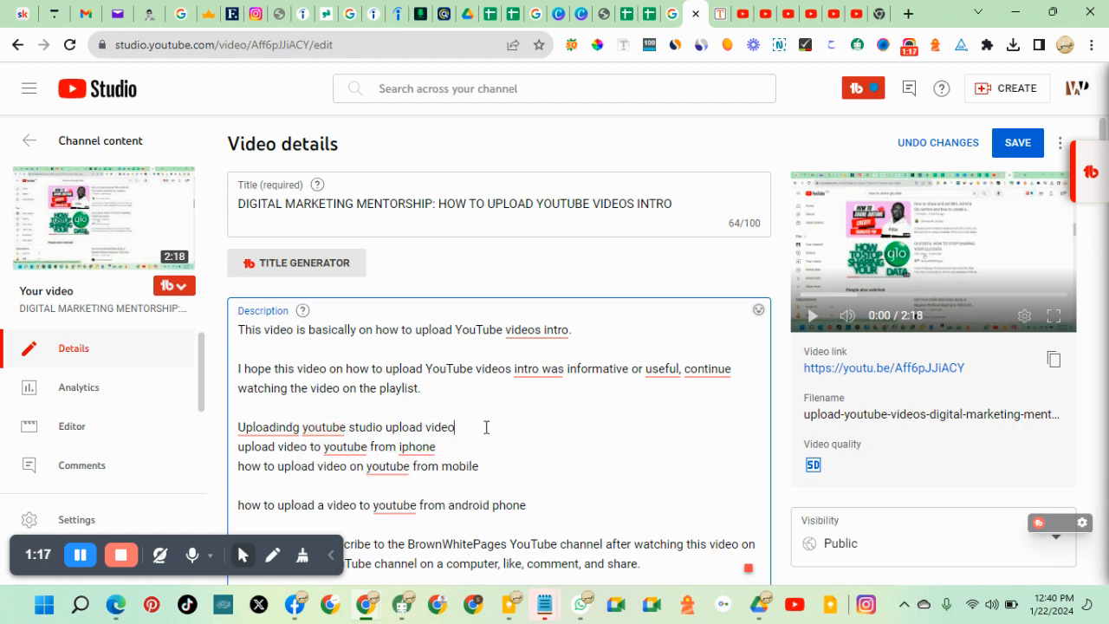
pyautogui.moveTo(309, 427)
pyautogui.moveTo(310, 427); pyautogui.dragTo(301, 457)
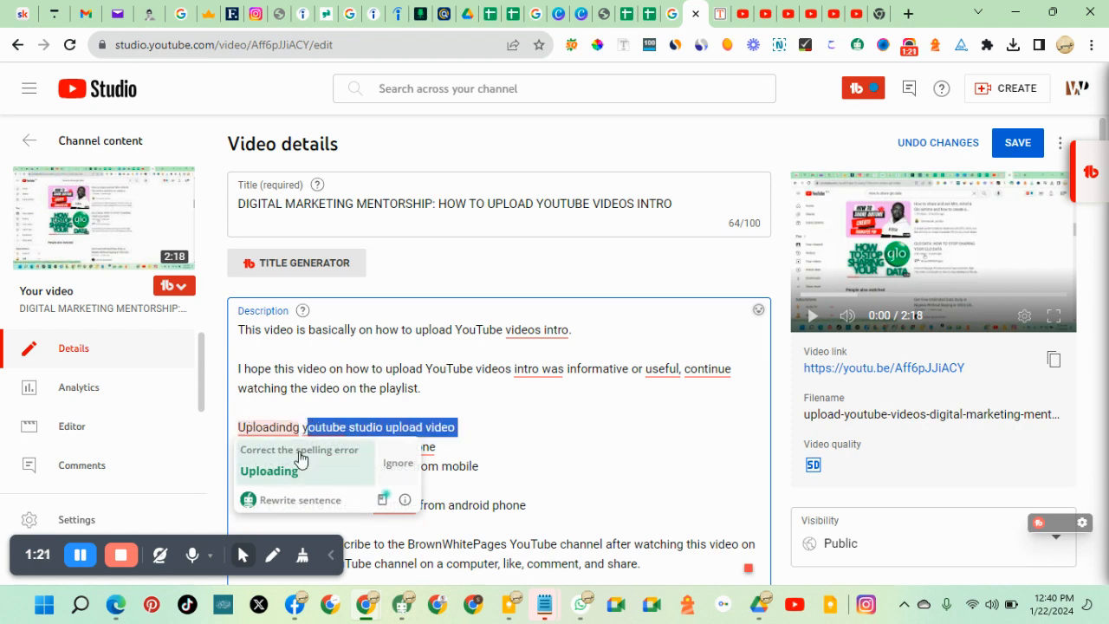
pyautogui.write('Y')
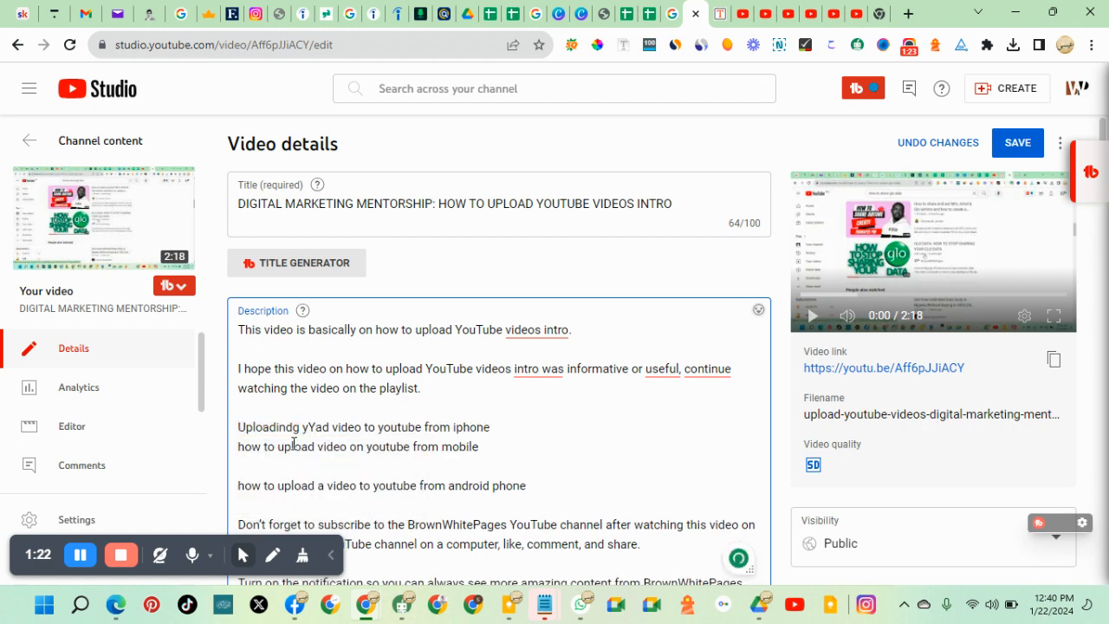
pyautogui.hotkey('ctrl', 'z')
# Remove the lead-in word "Uploadindg" and rewrite the line's first word so it reads "YouTube studio upload video".
pyautogui.click(305, 427)
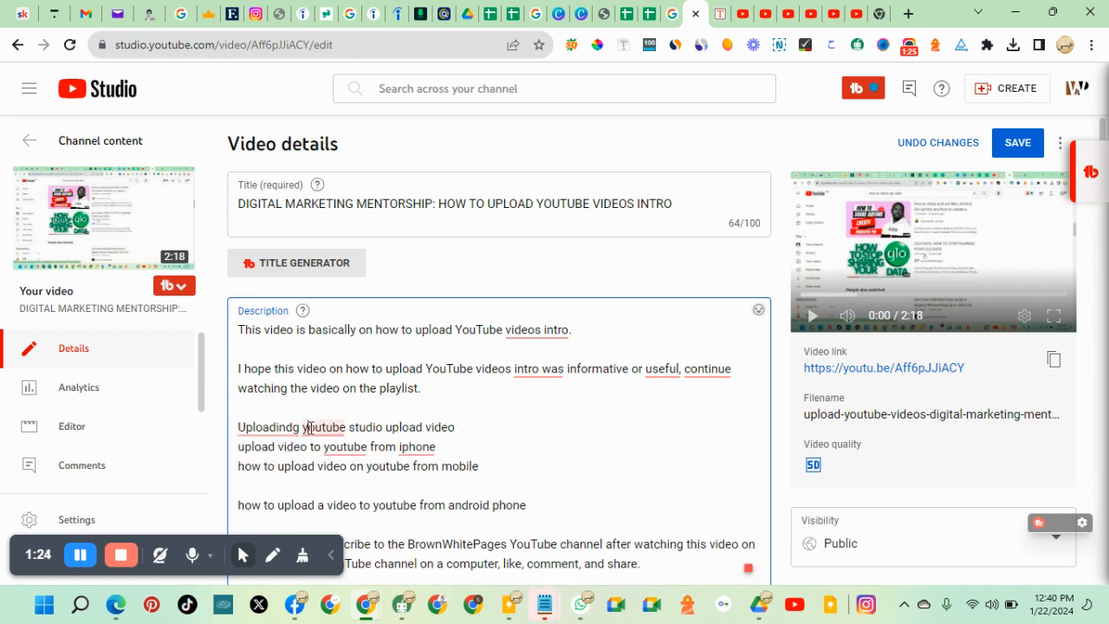
pyautogui.moveTo(305, 427); pyautogui.dragTo(242, 428)
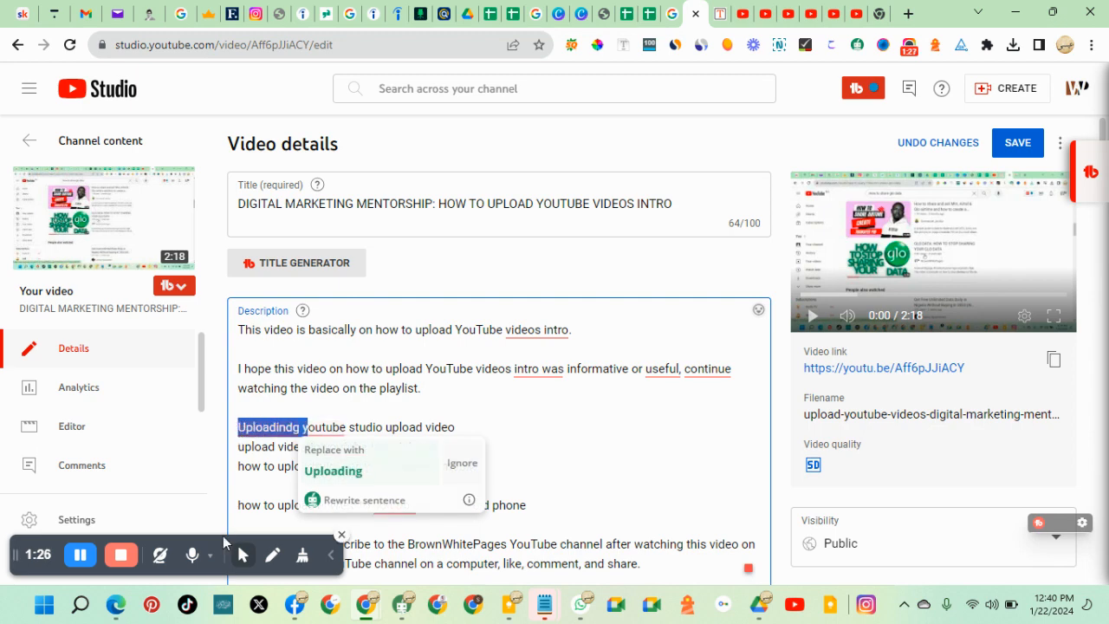
pyautogui.press('BackSpace')
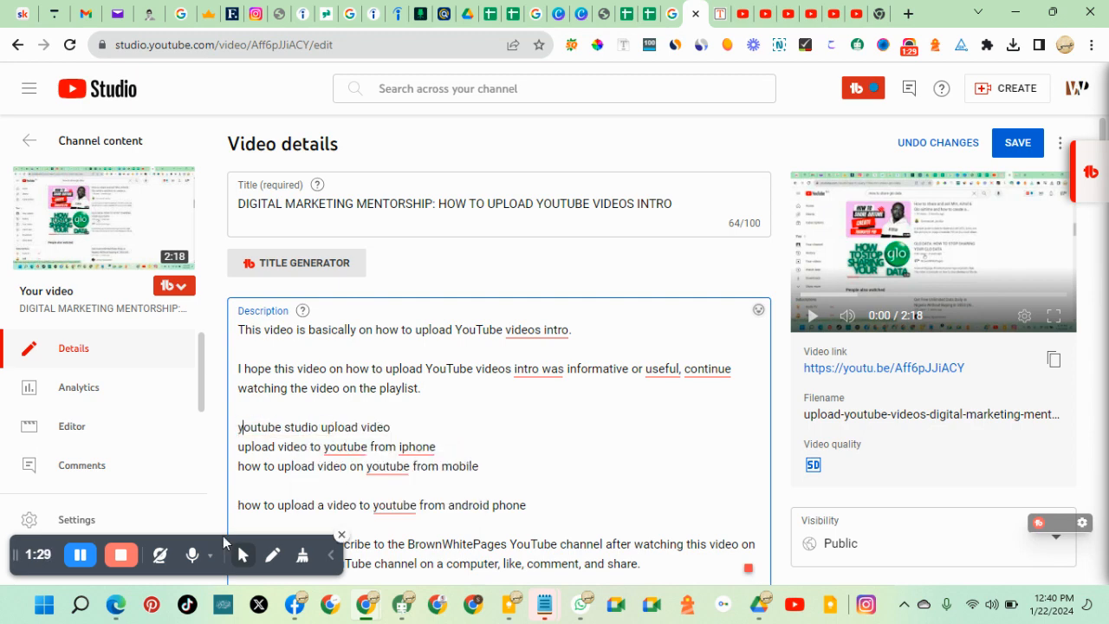
pyautogui.press('Delete')
pyautogui.write('YouT')
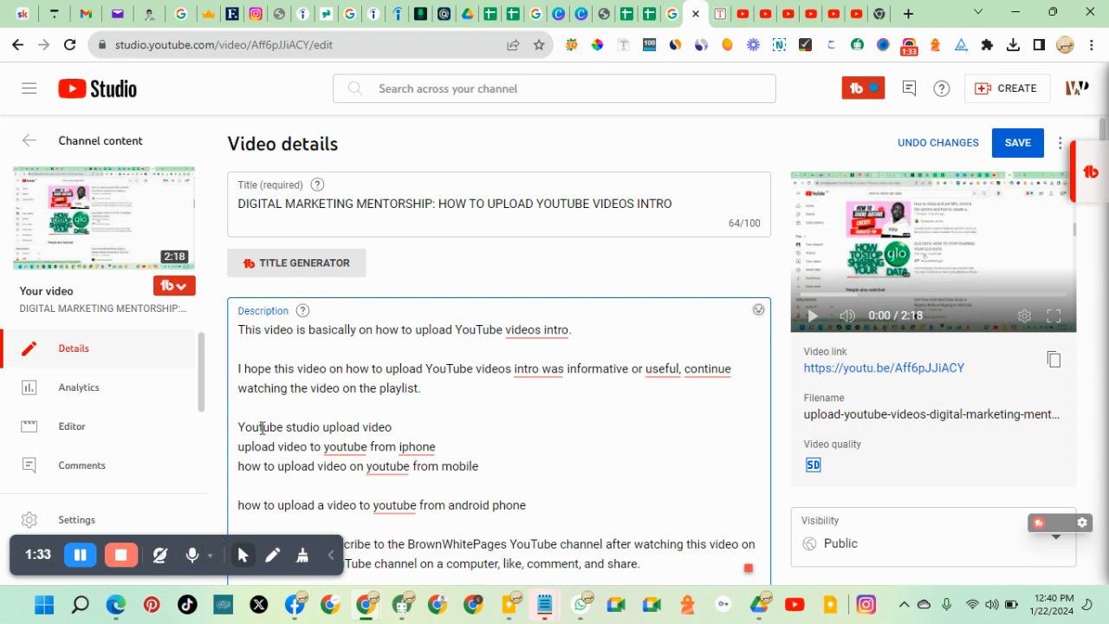
pyautogui.press('BackSpace')
pyautogui.write('T')
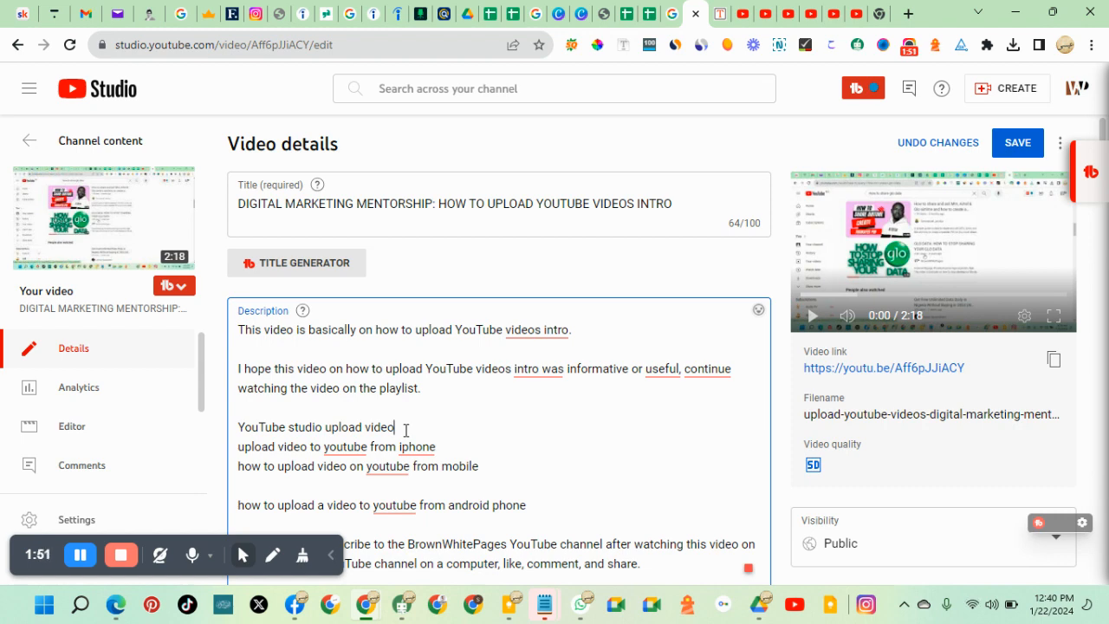
# Move "YouTube studio upload video" to its own paragraph below "how to upload a video to youtube from android phone".
pyautogui.moveTo(414, 426); pyautogui.dragTo(242, 426)
pyautogui.hotkey('ctrl', 'c')
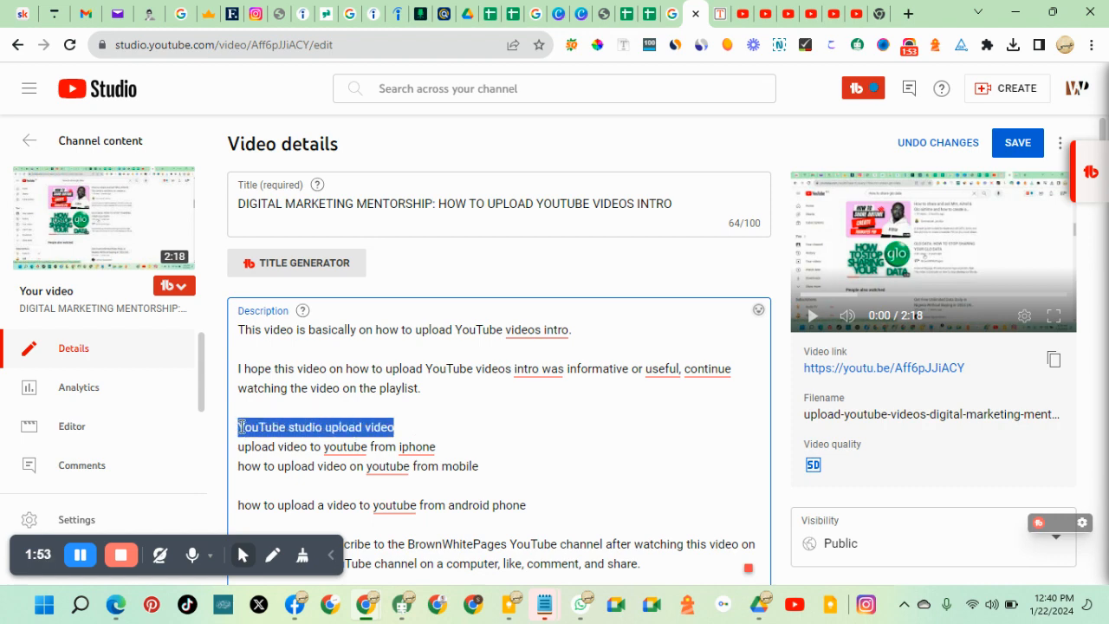
pyautogui.press('BackSpace')
pyautogui.click(545, 503)
pyautogui.press('Return')
pyautogui.press('Return')
pyautogui.scroll(-2, 466, 416)
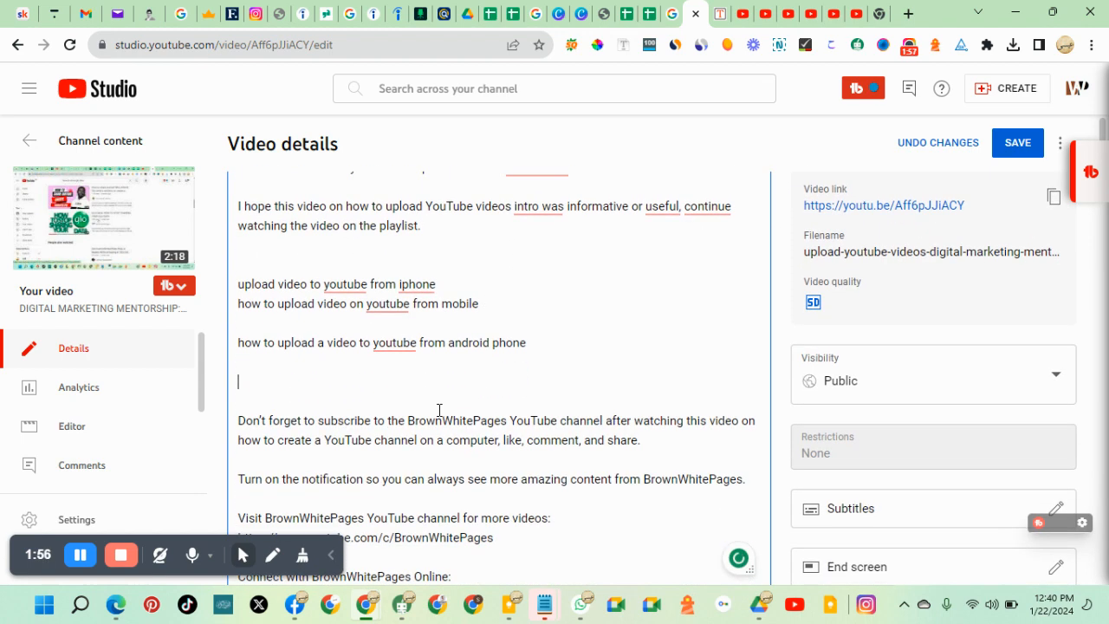
pyautogui.hotkey('ctrl', 'v')
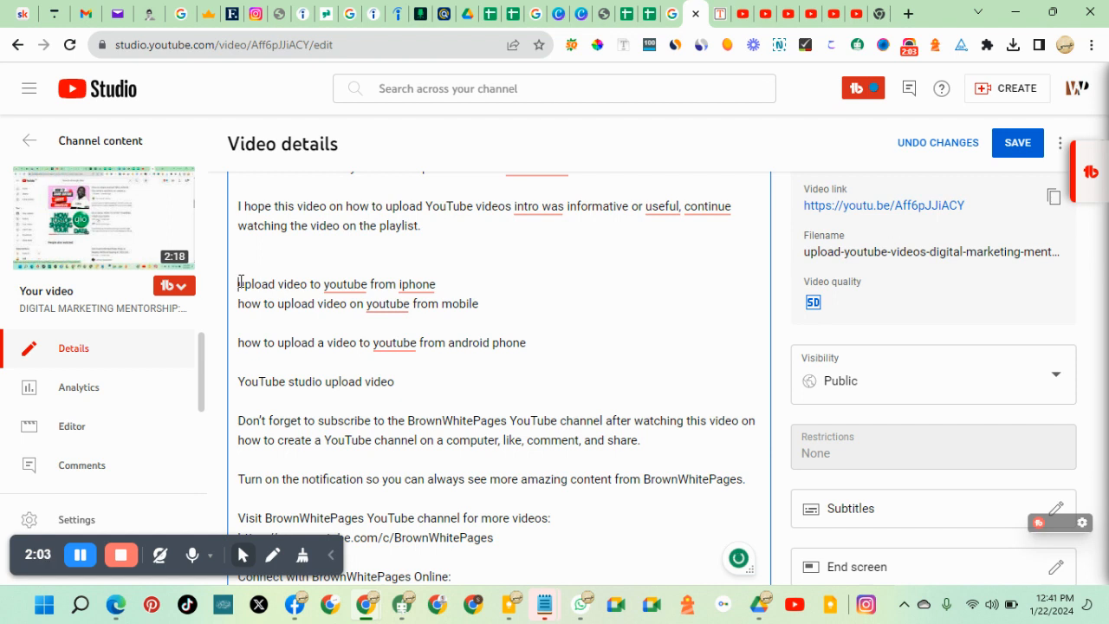
# Remove the extra blank line above the keyword "upload video to youtube from iphone".
pyautogui.write('1')
pyautogui.press('BackSpace')
pyautogui.press('BackSpace')
pyautogui.press('BackSpace')
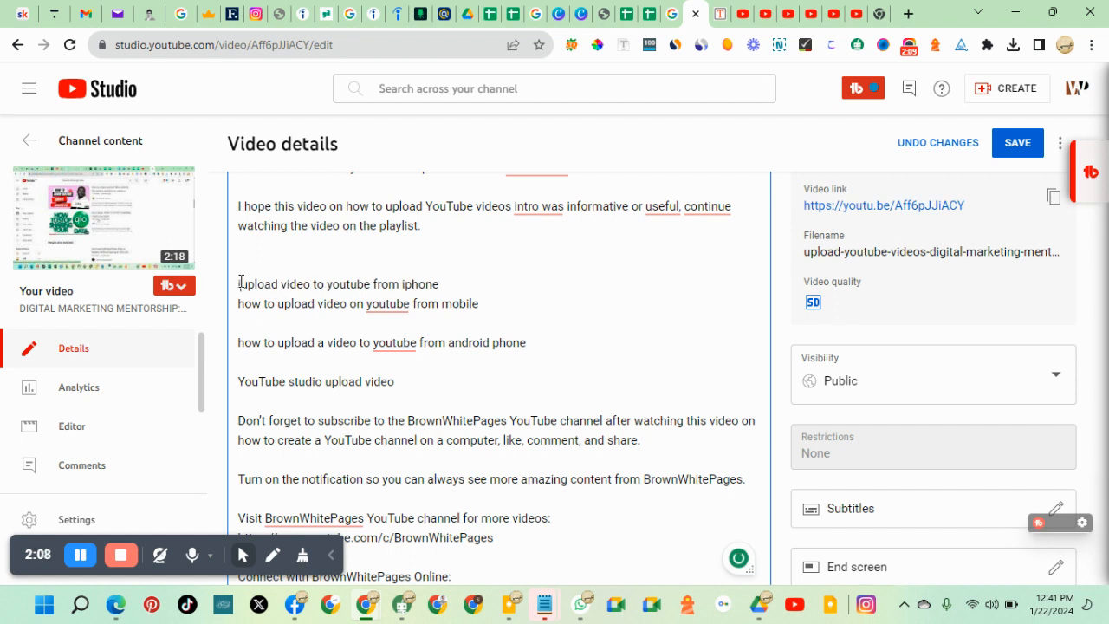
pyautogui.press('BackSpace')
pyautogui.press('BackSpace')
# Insert "Plus I guess you now know how to" before "upload video to youtube from iphone".
pyautogui.write('Pluse')
pyautogui.press('BackSpace')
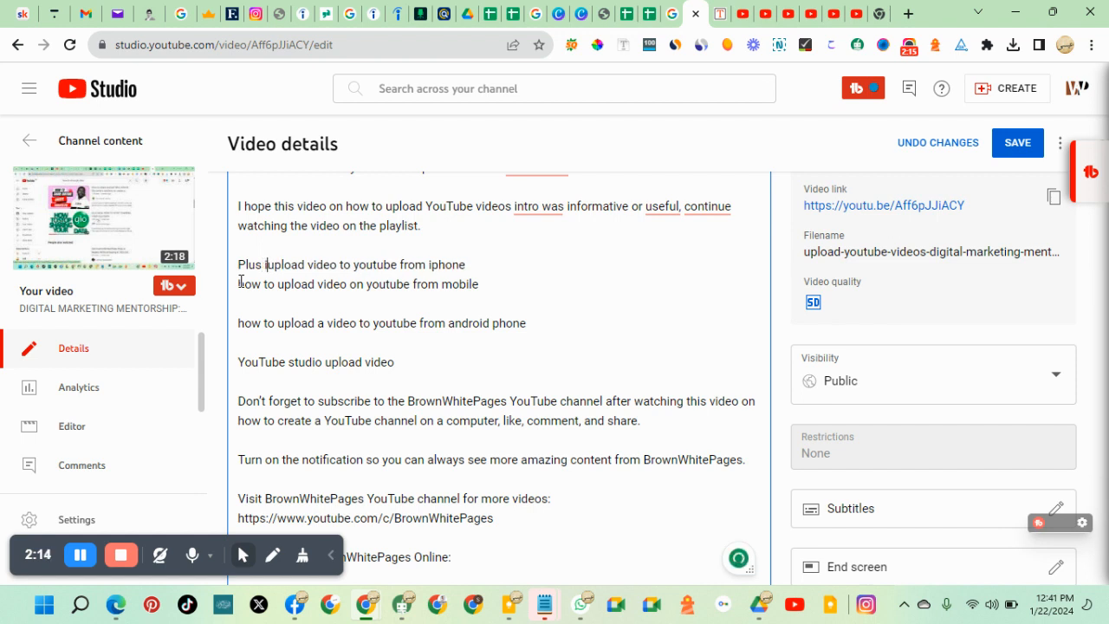
pyautogui.write('I g')
pyautogui.write('i')
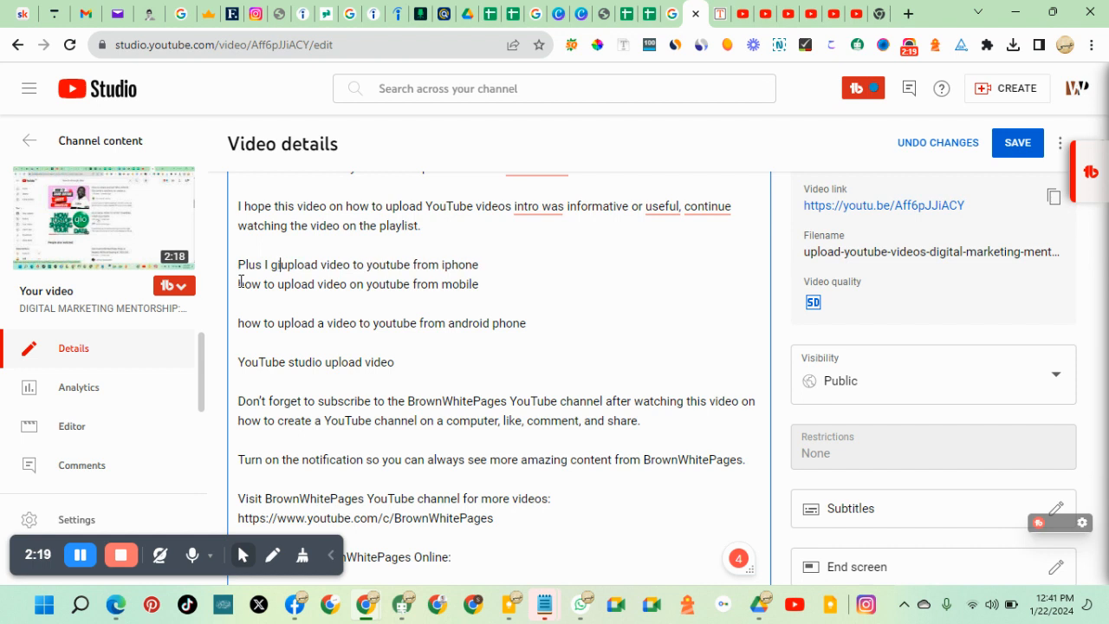
pyautogui.press('BackSpace')
pyautogui.write('u')
pyautogui.write('ess you n')
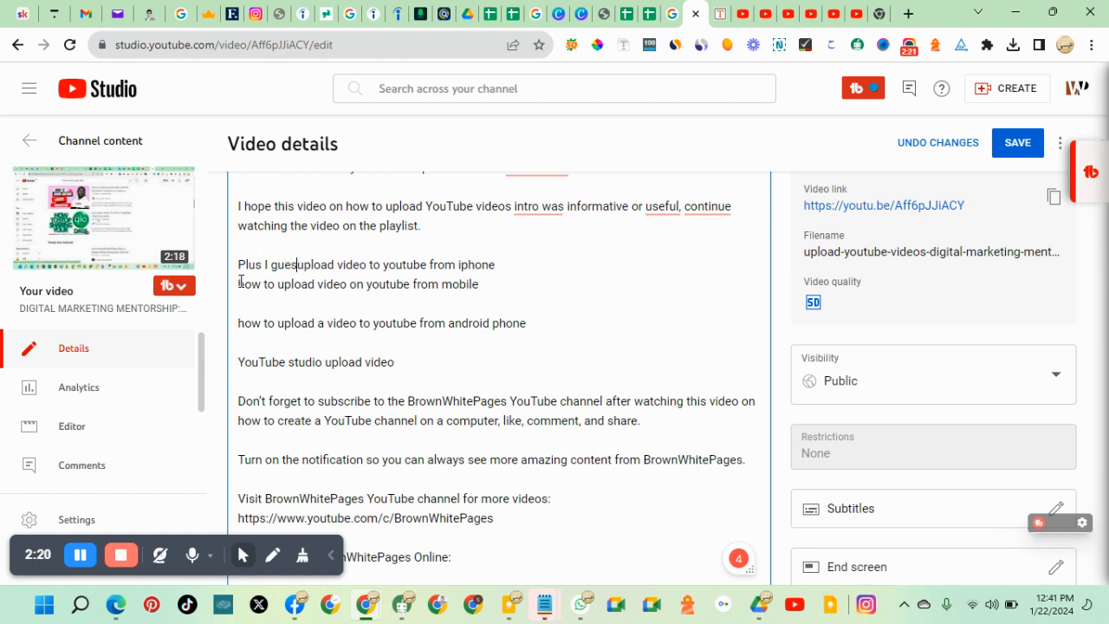
pyautogui.write('ow know ')
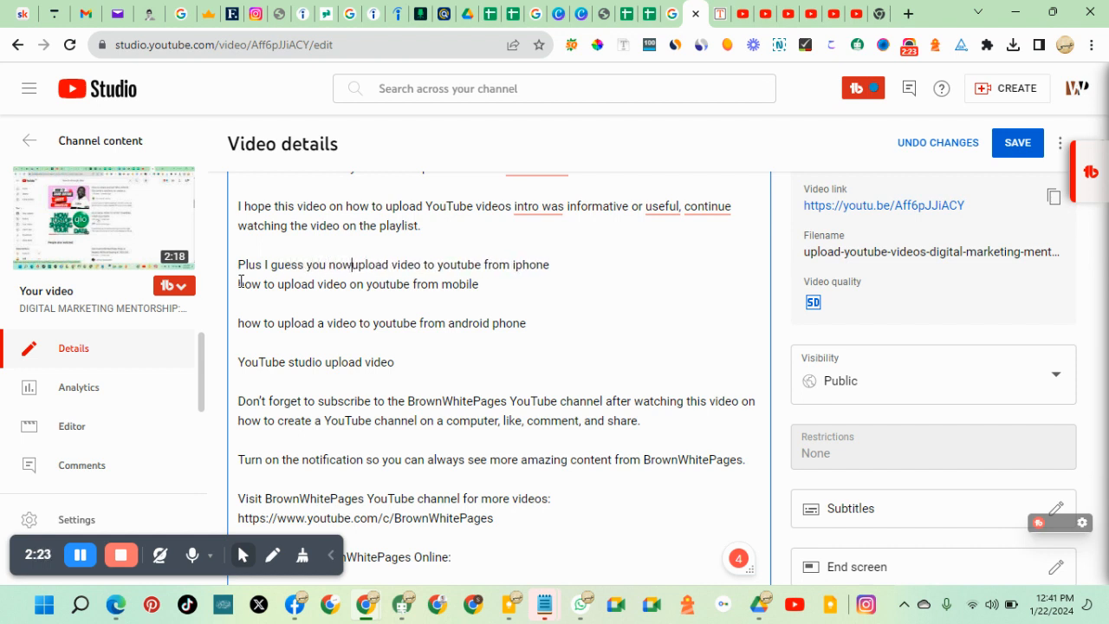
pyautogui.write('how to')
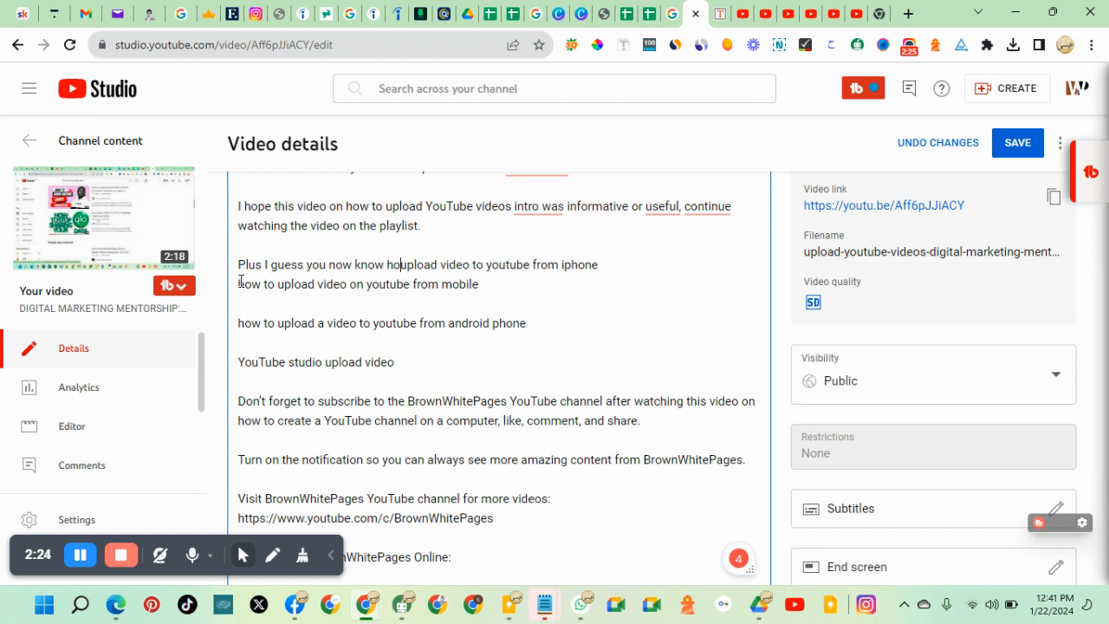
# Correct the capitalization of "youtube" to "YouTube" in the new "Plus I guess you now know" sentence.
pyautogui.click(520, 264)
pyautogui.press('BackSpace')
pyautogui.write('Y')
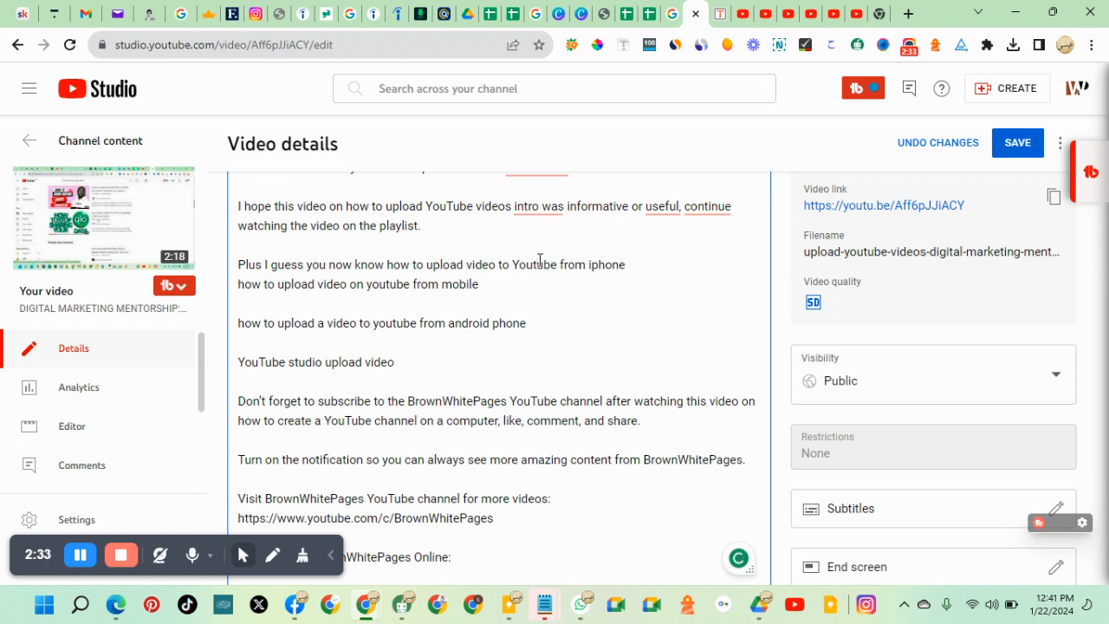
pyautogui.press('BackSpace')
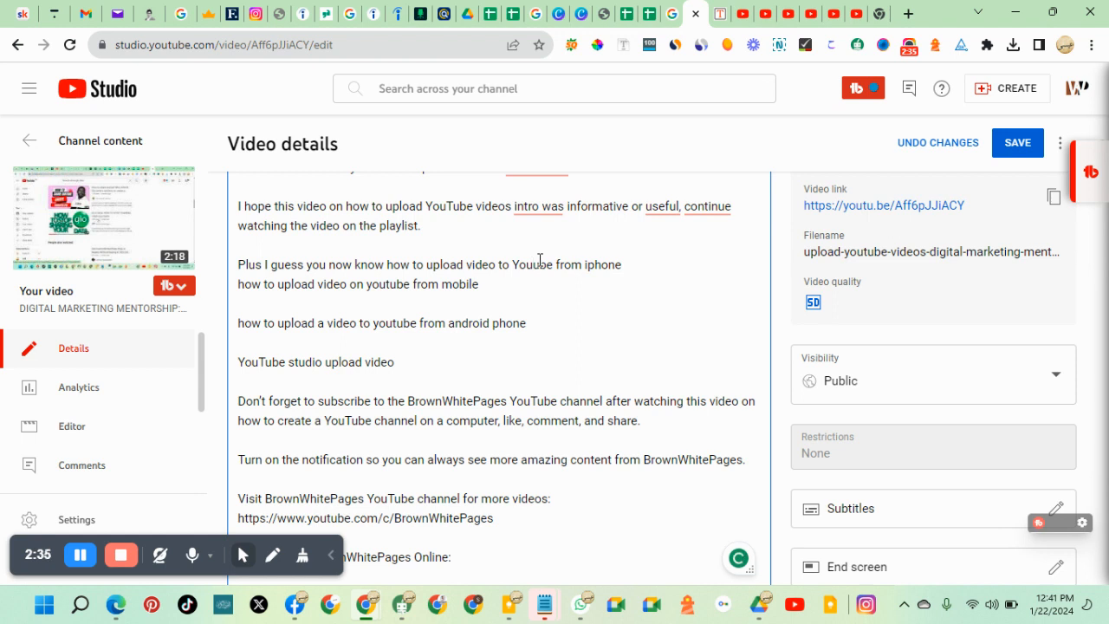
pyautogui.write('T')
pyautogui.press('BackSpace')
pyautogui.write('T')
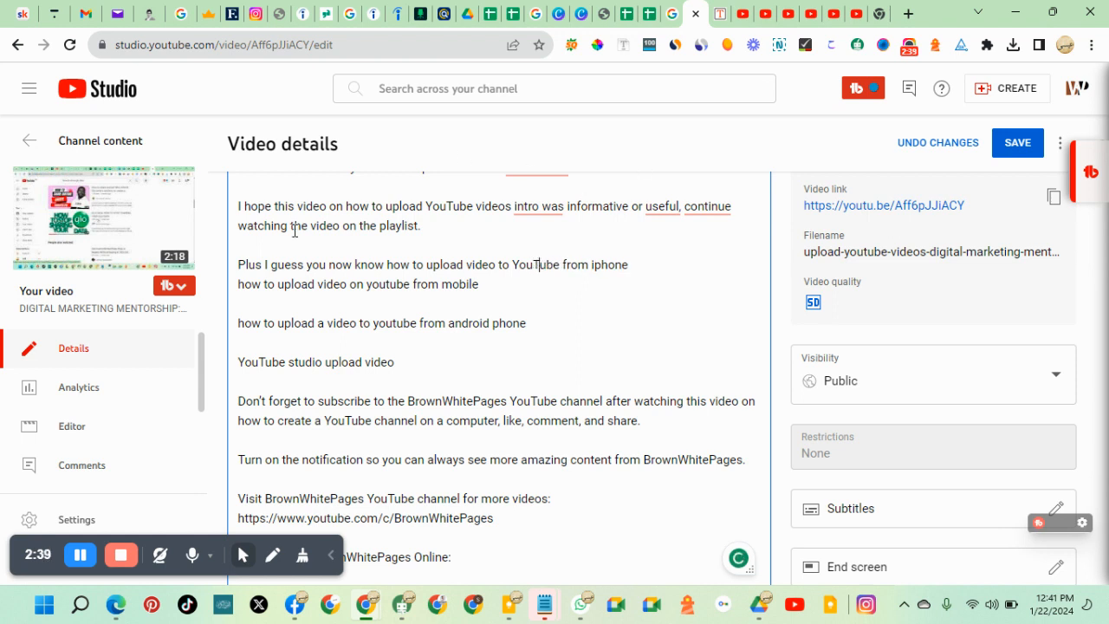
# Join "how to upload video on youtube from mobile" to the "Plus I guess you now know" sentence with a comma.
pyautogui.click(244, 284)
pyautogui.press('BackSpace')
pyautogui.press('BackSpace')
pyautogui.write(', ')
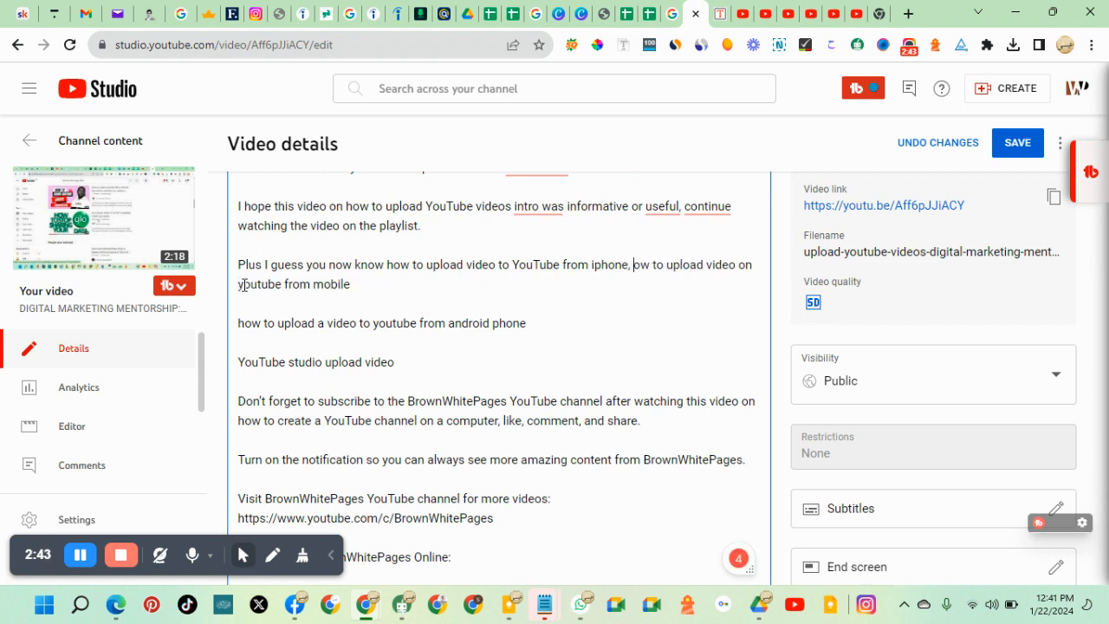
pyautogui.write('H')
pyautogui.press('BackSpace')
pyautogui.write('h')
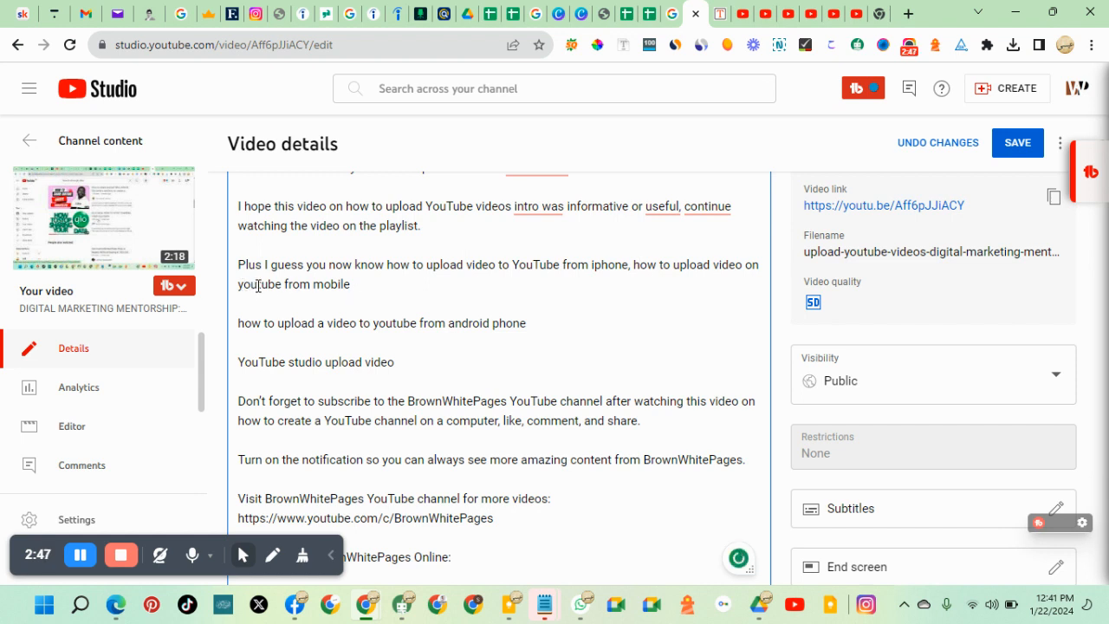
# Correct "youtube" to "YouTube" in the phrase "how to upload video on youtube from mobile".
pyautogui.press('BackSpace')
pyautogui.write('tT')
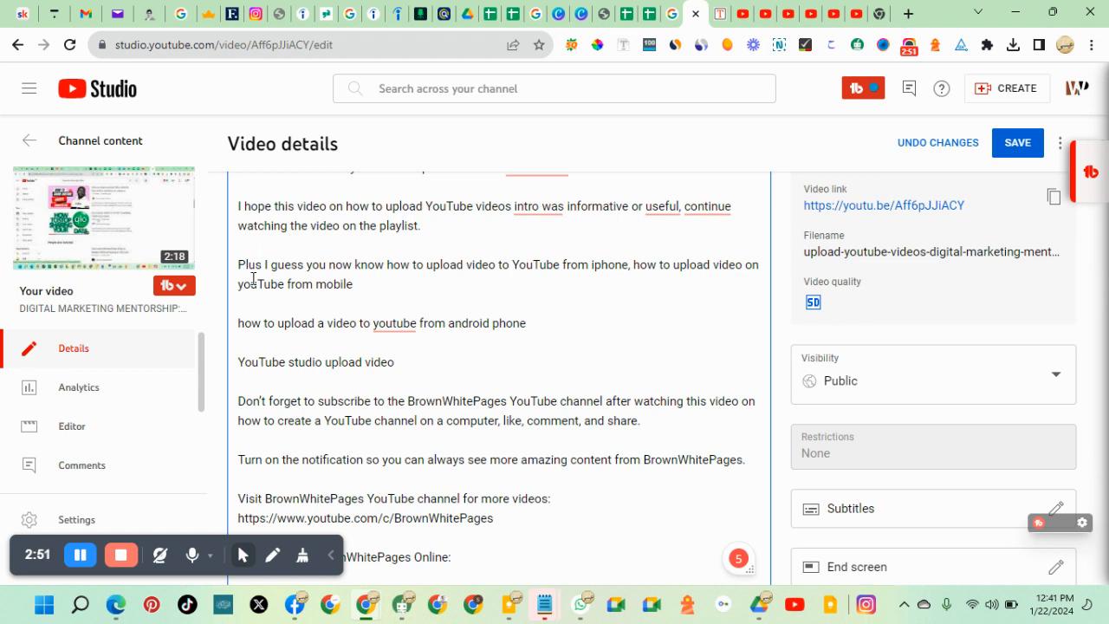
pyautogui.moveTo(245, 284); pyautogui.dragTo(239, 290)
pyautogui.click(242, 285)
pyautogui.press('BackSpace')
pyautogui.write('Y')
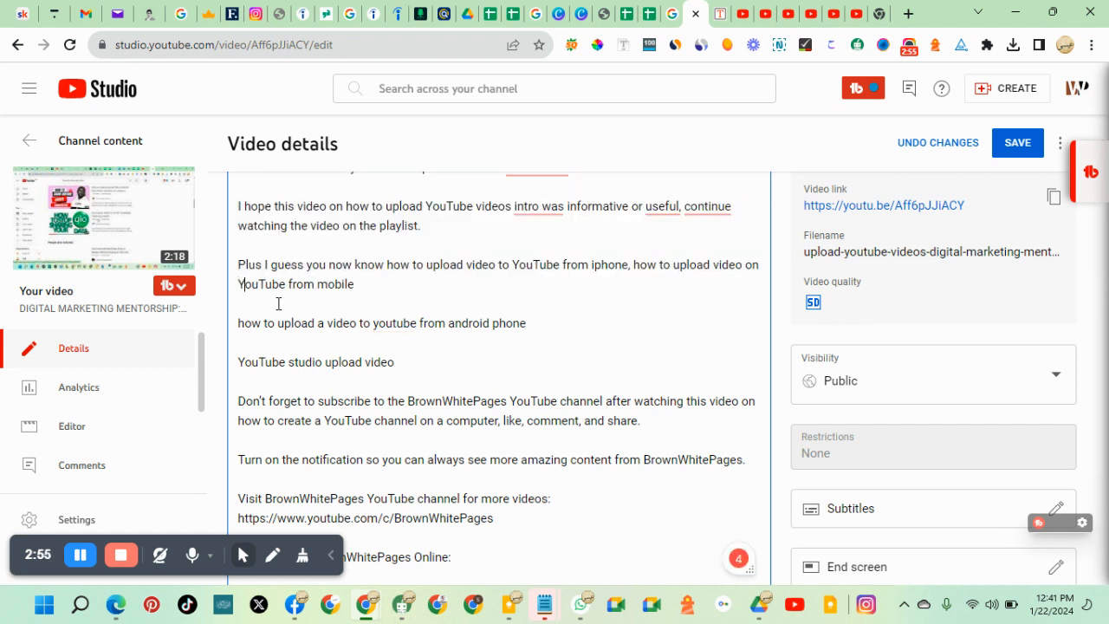
# Join "how to upload a video to youtube from android phone" to the end of the sentence with ", and".
pyautogui.click(238, 322)
pyautogui.press('BackSpace')
pyautogui.press('BackSpace')
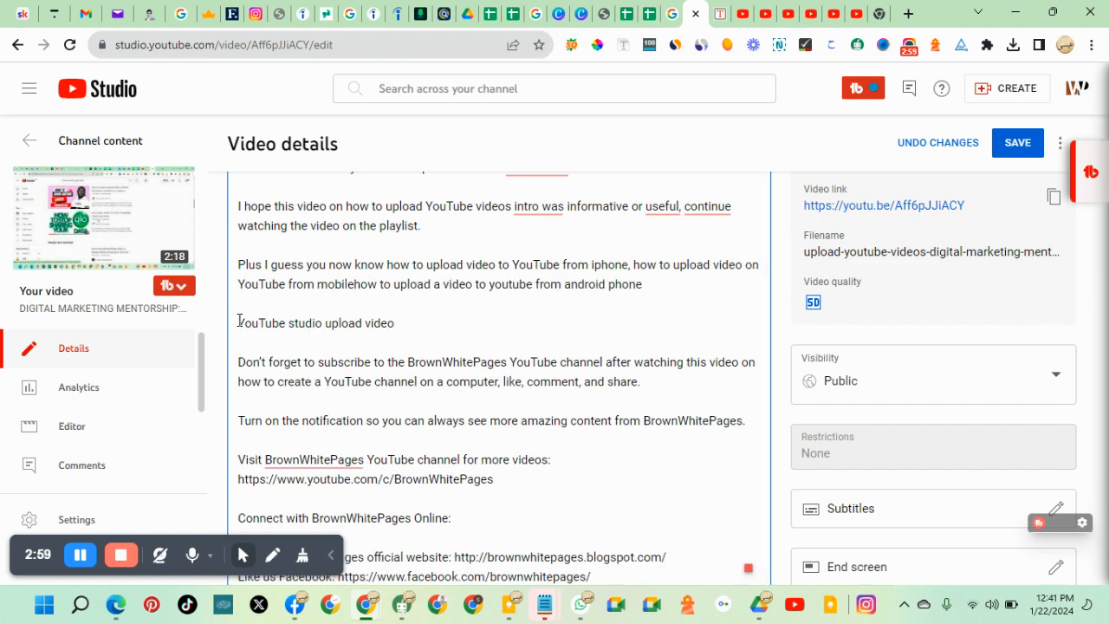
pyautogui.write(', ')
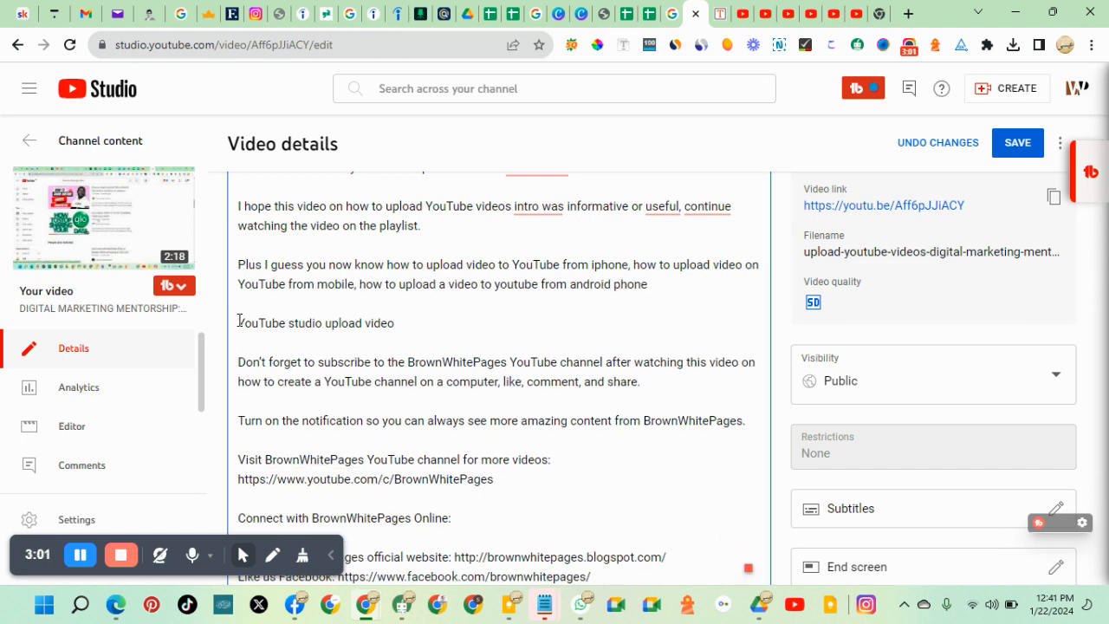
pyautogui.write('and')
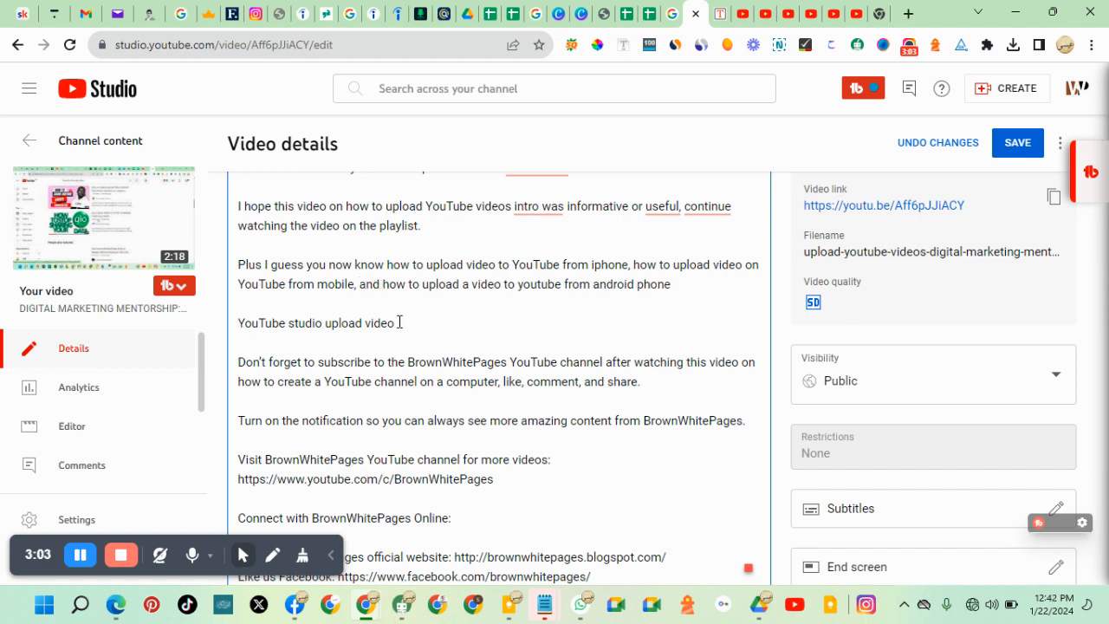
pyautogui.click(392, 284)
pyautogui.press('BackSpace')
pyautogui.write('H')
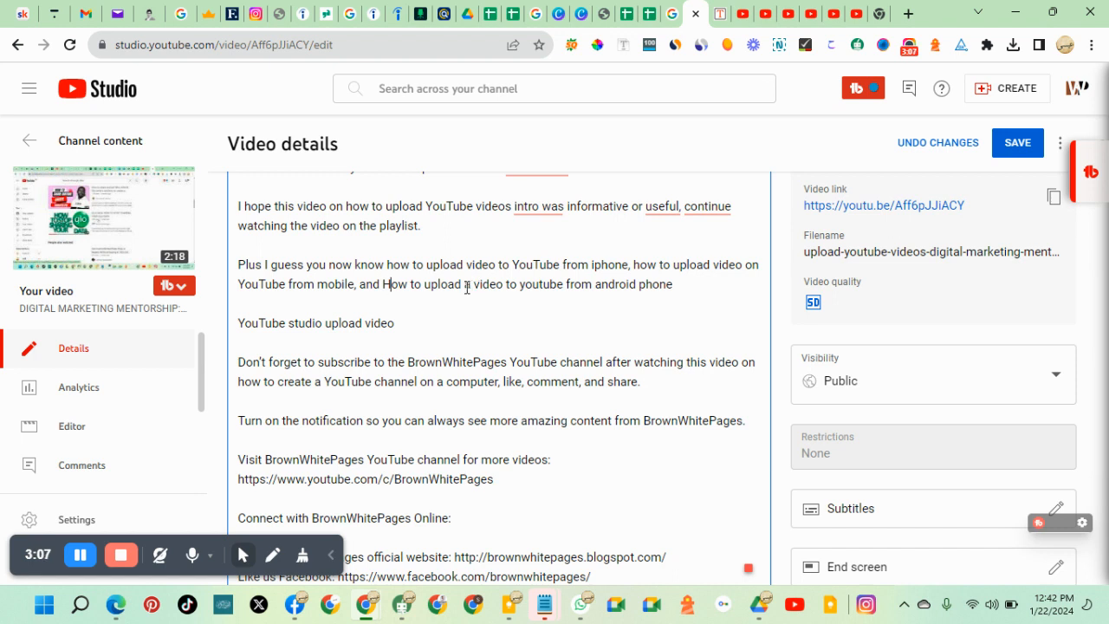
pyautogui.press('BackSpace')
pyautogui.write('h')
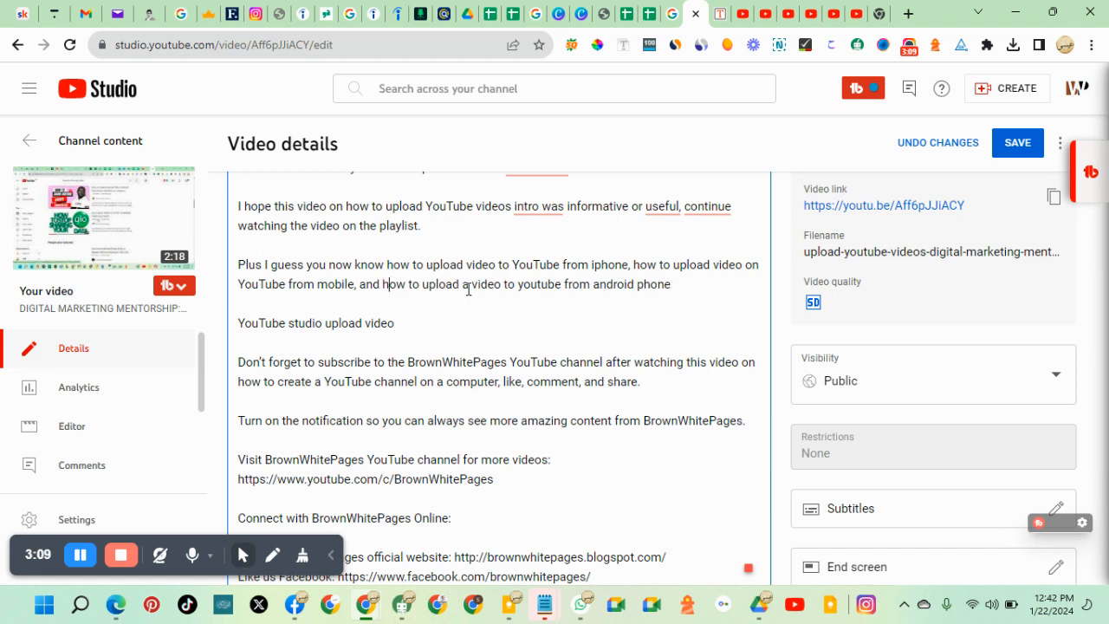
# Correct "youtube" to "YouTube" in the phrase "how to upload a video to youtube from android phone".
pyautogui.click(523, 284)
pyautogui.press('BackSpace')
pyautogui.write('YT')
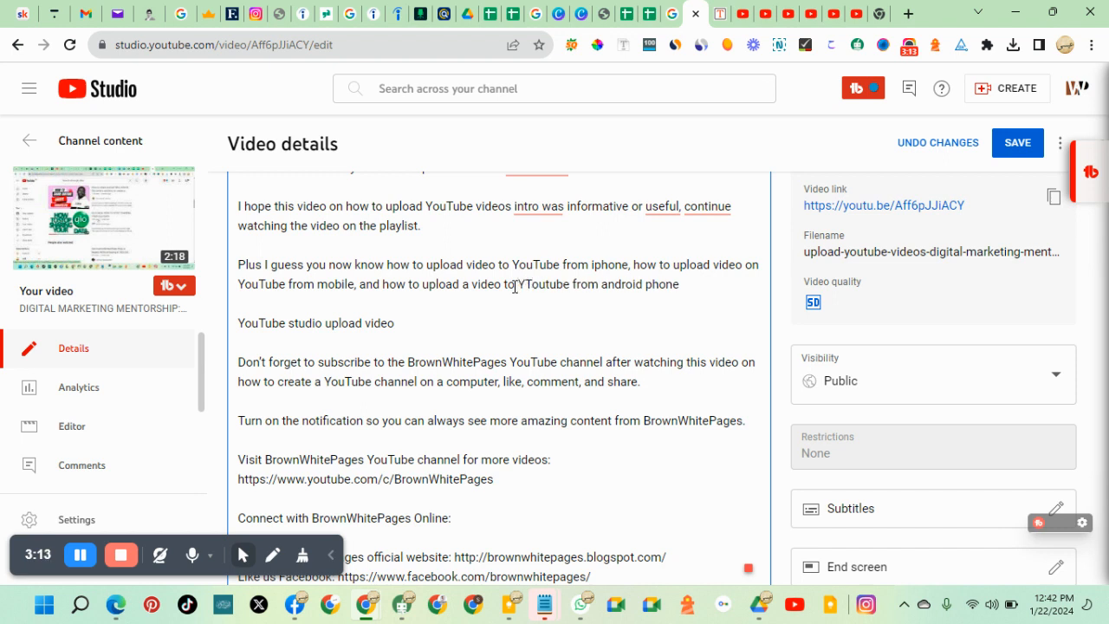
pyautogui.press('BackSpace')
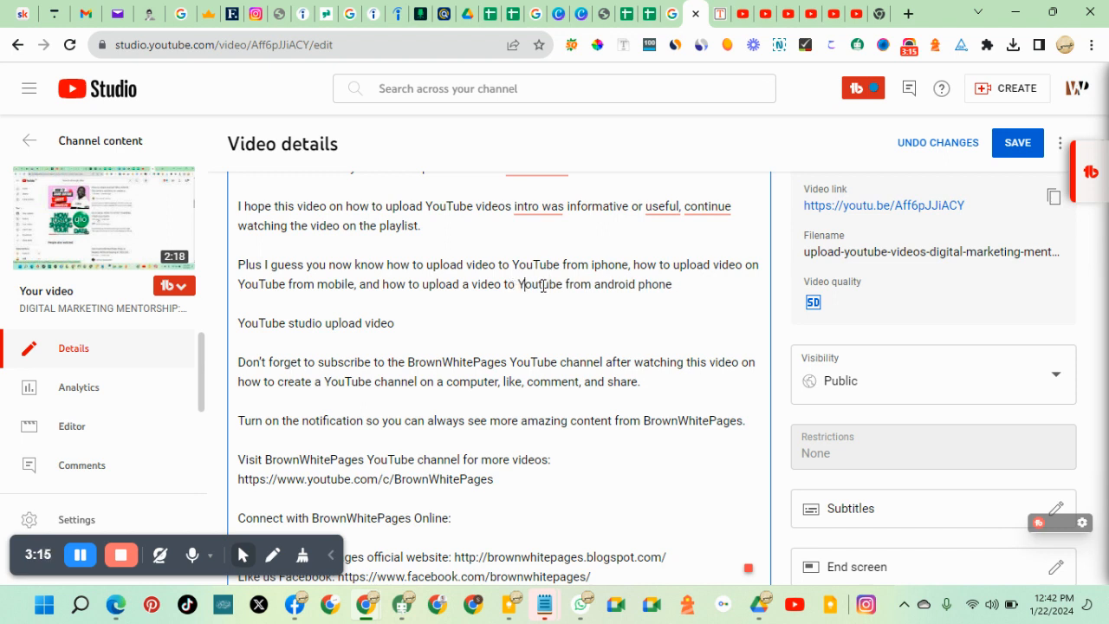
pyautogui.click(544, 286)
pyautogui.press('BackSpace')
pyautogui.write('T')
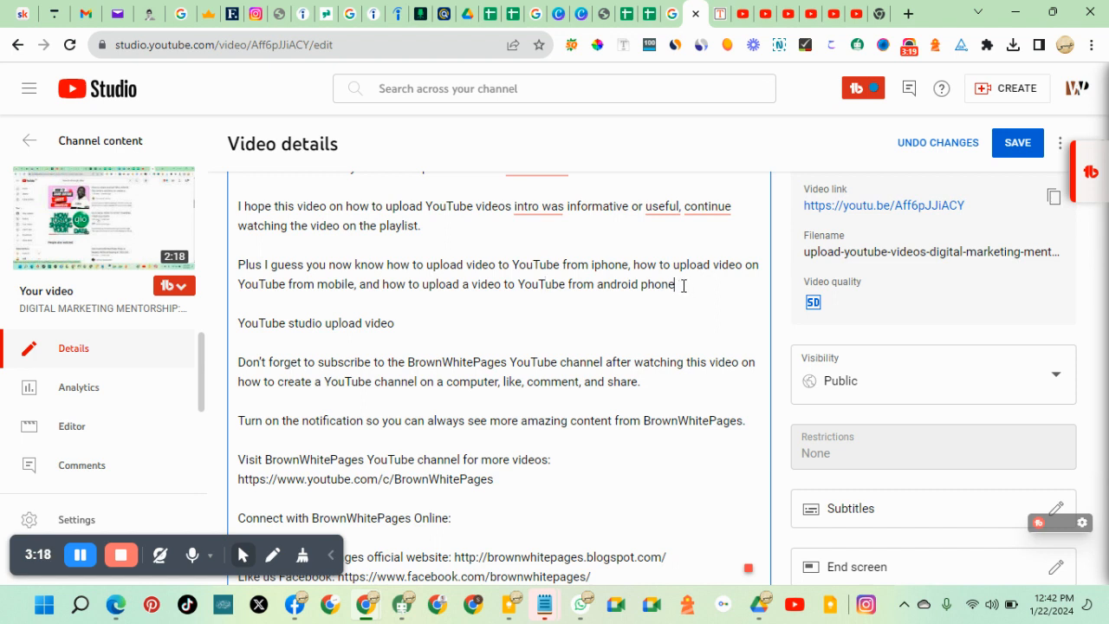
pyautogui.write(', i')
pyautogui.write('y watch this')
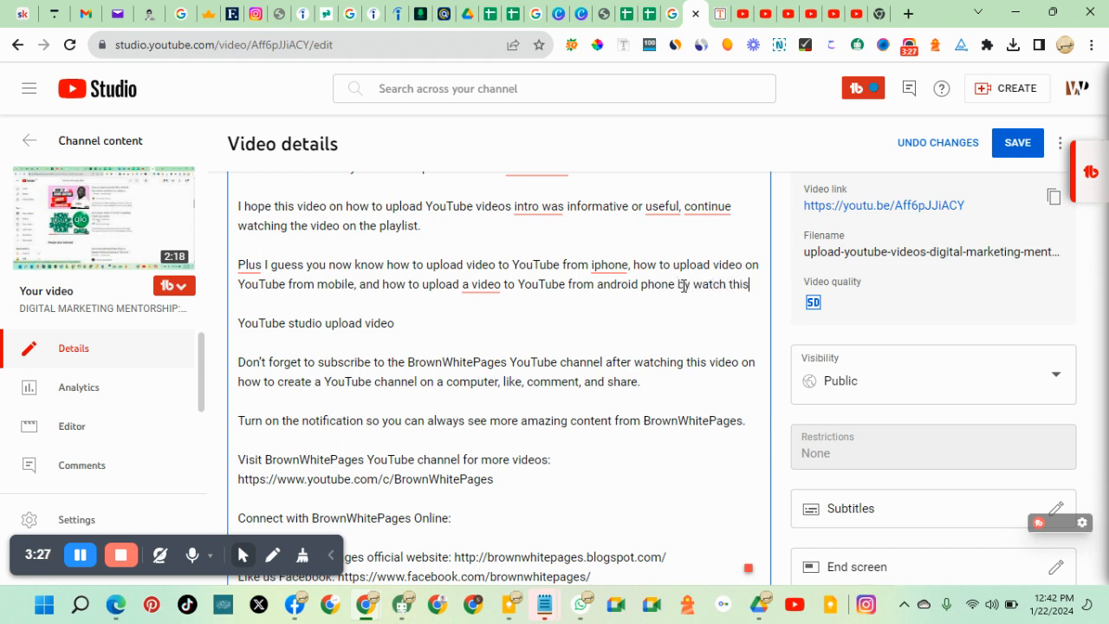
pyautogui.press('BackSpace')
pyautogui.press('BackSpace')
pyautogui.press('BackSpace')
pyautogui.press('BackSpace')
pyautogui.press('BackSpace')
pyautogui.press('BackSpace')
pyautogui.press('BackSpace')
pyautogui.press('BackSpace')
pyautogui.press('BackSpace')
pyautogui.press('BackSpace')
pyautogui.press('BackSpace')
pyautogui.press('BackSpace')
pyautogui.press('BackSpace')
# Complete the sentence following "from android phone" with "after watching this video.".
pyautogui.write('anyt')
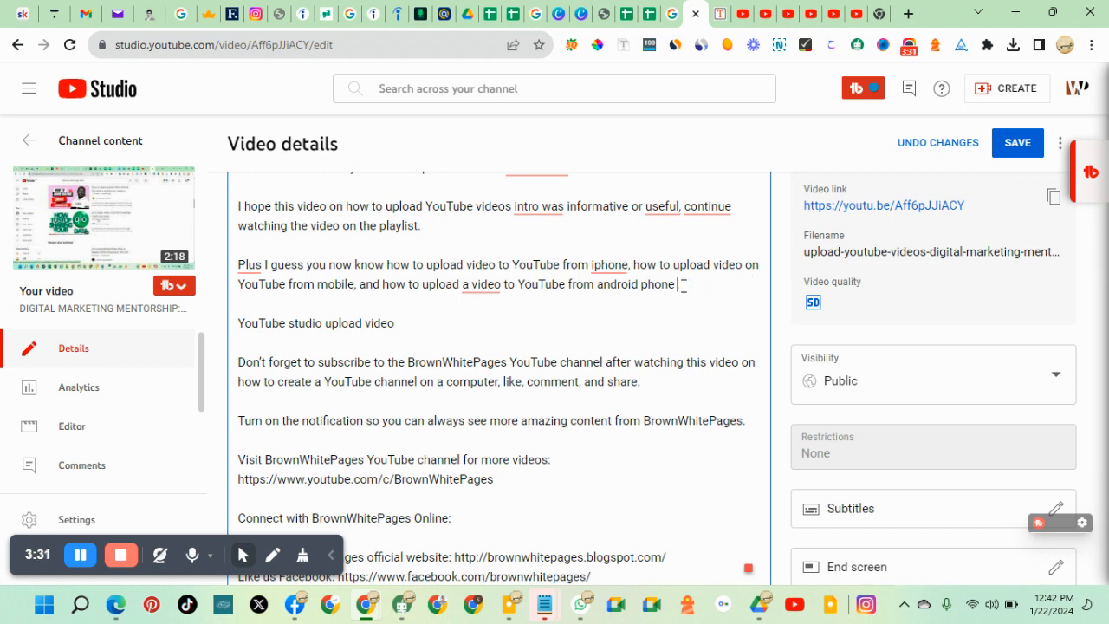
pyautogui.press('BackSpace')
pyautogui.write('er')
pyautogui.write(' atch')
pyautogui.press('BackSpace')
pyautogui.press('BackSpace')
pyautogui.press('BackSpace')
pyautogui.press('BackSpace')
pyautogui.write('watchung')
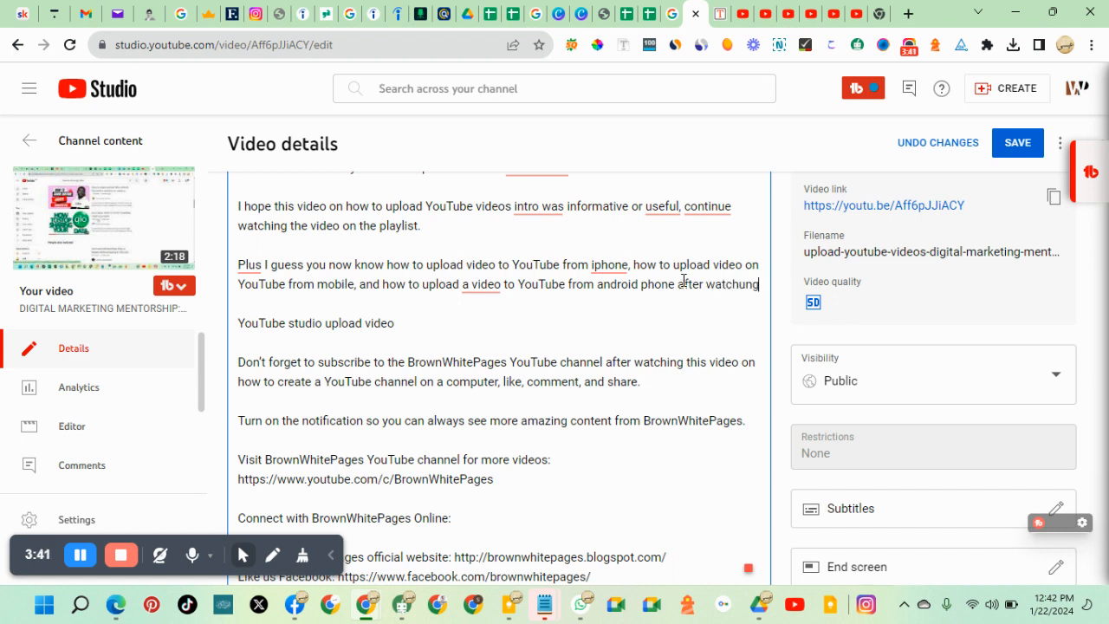
pyautogui.press('BackSpace')
pyautogui.press('BackSpace')
pyautogui.press('BackSpace')
pyautogui.write('ing this')
pyautogui.write(' c')
pyautogui.press('BackSpace')
pyautogui.write('video.')
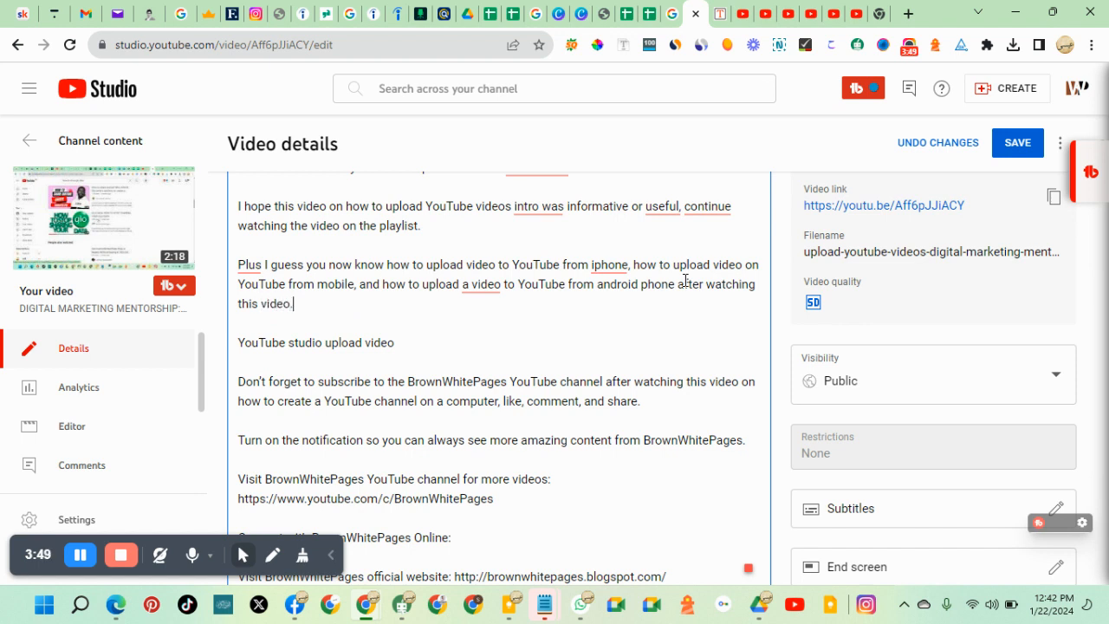
# Delete the "YouTube studio upload video" text from the description.
pyautogui.moveTo(423, 344); pyautogui.dragTo(240, 338)
pyautogui.press('BackSpace')
pyautogui.press('BackSpace')
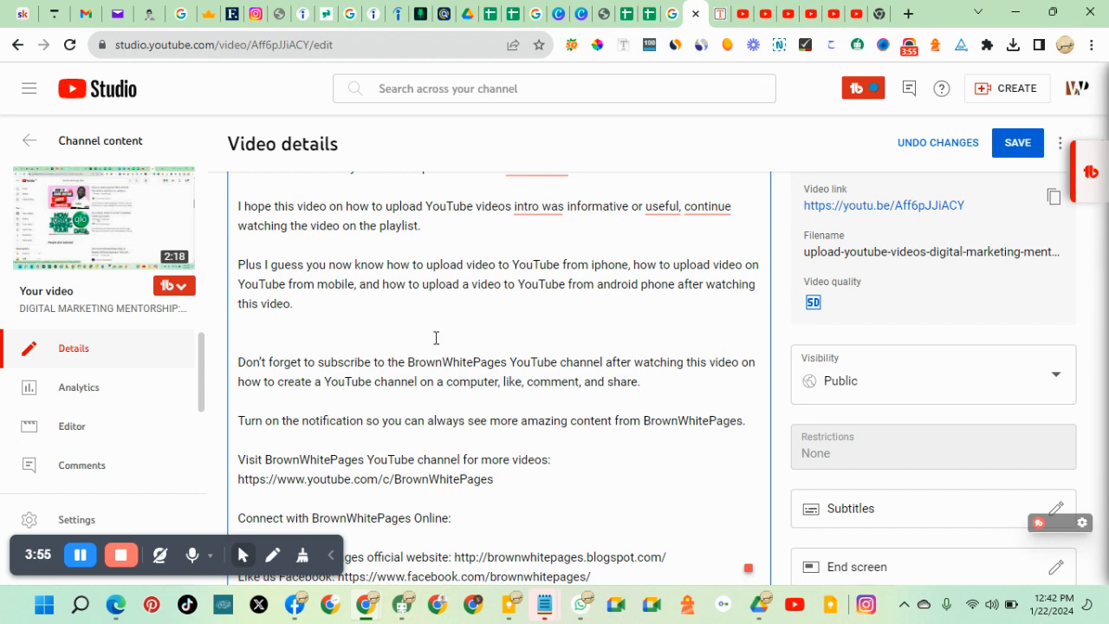
# Switch to the Secondary Keyword note in Notepad and remove the "youtube studio upload video" line from the list.
pyautogui.scroll(1, 465, 318)
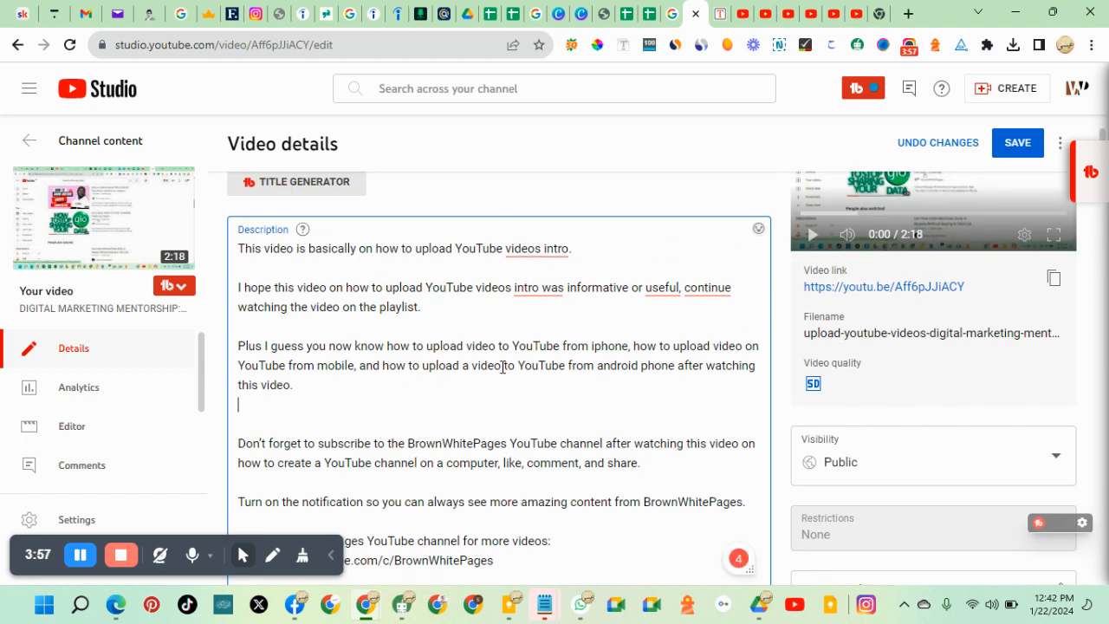
pyautogui.click(544, 603)
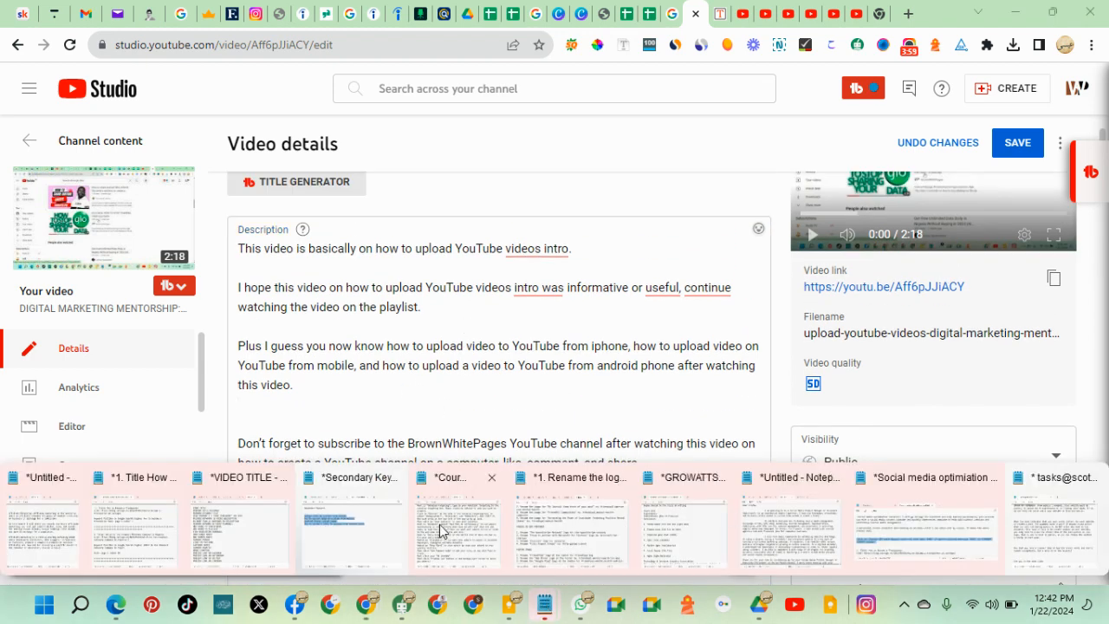
pyautogui.click(385, 527)
pyautogui.moveTo(743, 244); pyautogui.dragTo(554, 257)
pyautogui.press('BackSpace')
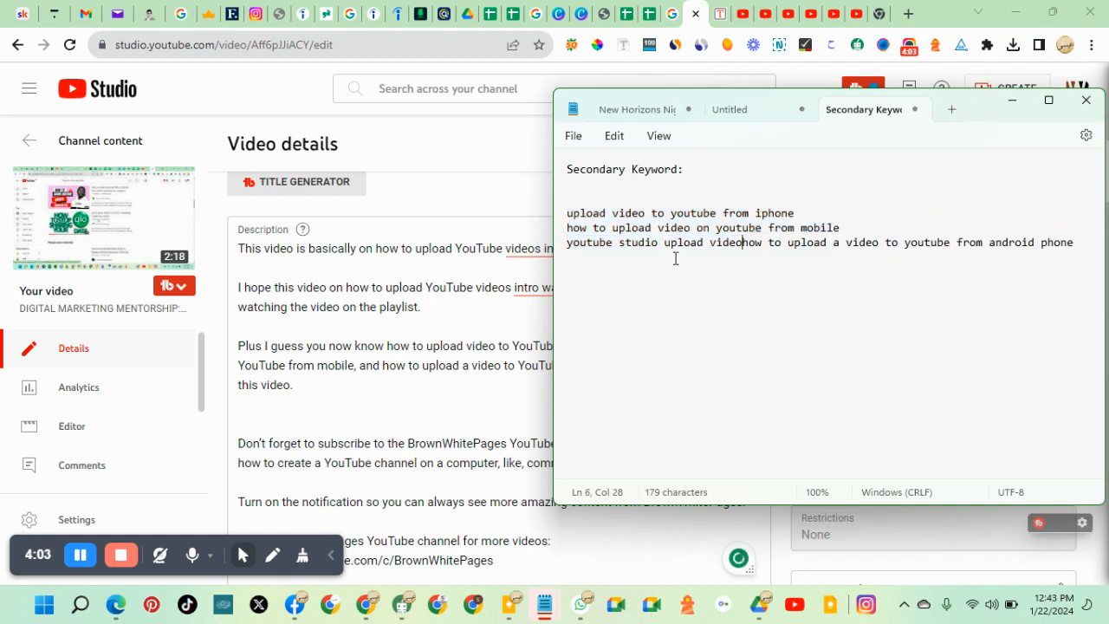
pyautogui.press('Return')
pyautogui.moveTo(768, 250); pyautogui.dragTo(564, 246)
pyautogui.press('BackSpace')
pyautogui.press('BackSpace')
# Copy "upload video to youtube from iphone" from the note and search for it on the video details page in the browser.
pyautogui.moveTo(794, 214); pyautogui.dragTo(569, 213)
pyautogui.rightClick(575, 220)
pyautogui.click(633, 296)
pyautogui.click(515, 335)
pyautogui.hotkey('ctrl', 'f')
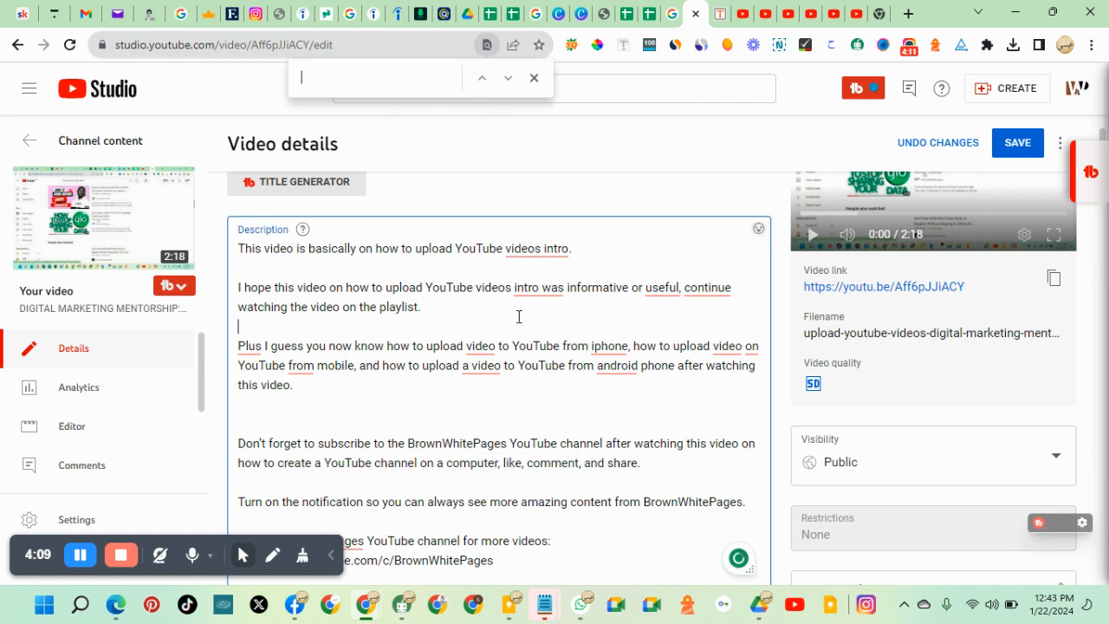
pyautogui.hotkey('ctrl', 'v')
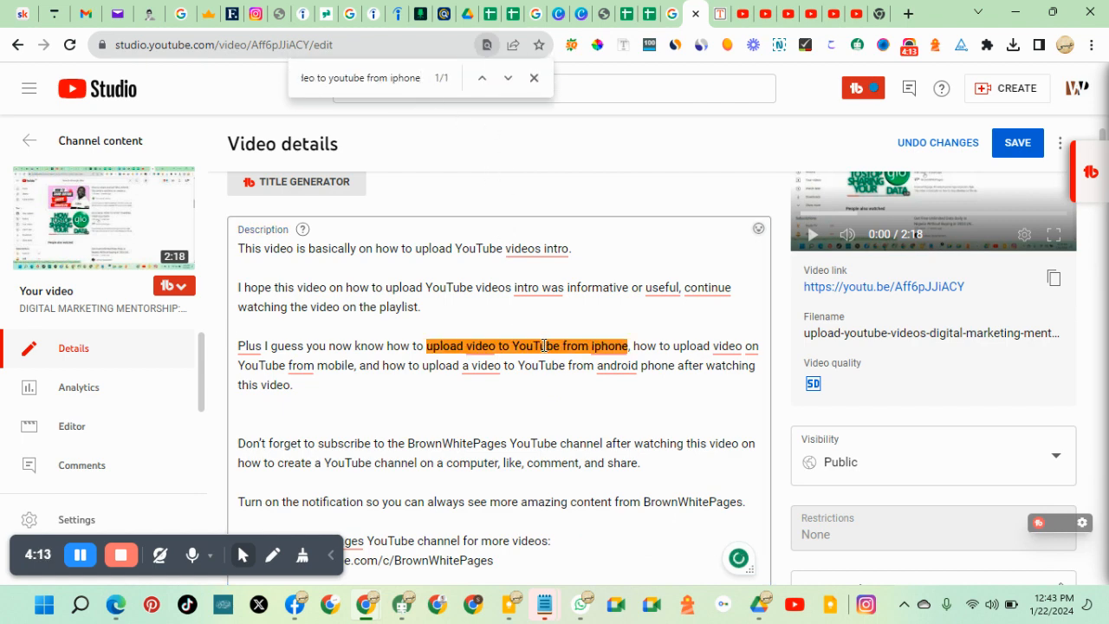
# Copy "how to upload video on youtube from mobile" from the Notepad list and search for it on the video details page.
pyautogui.moveTo(554, 610)
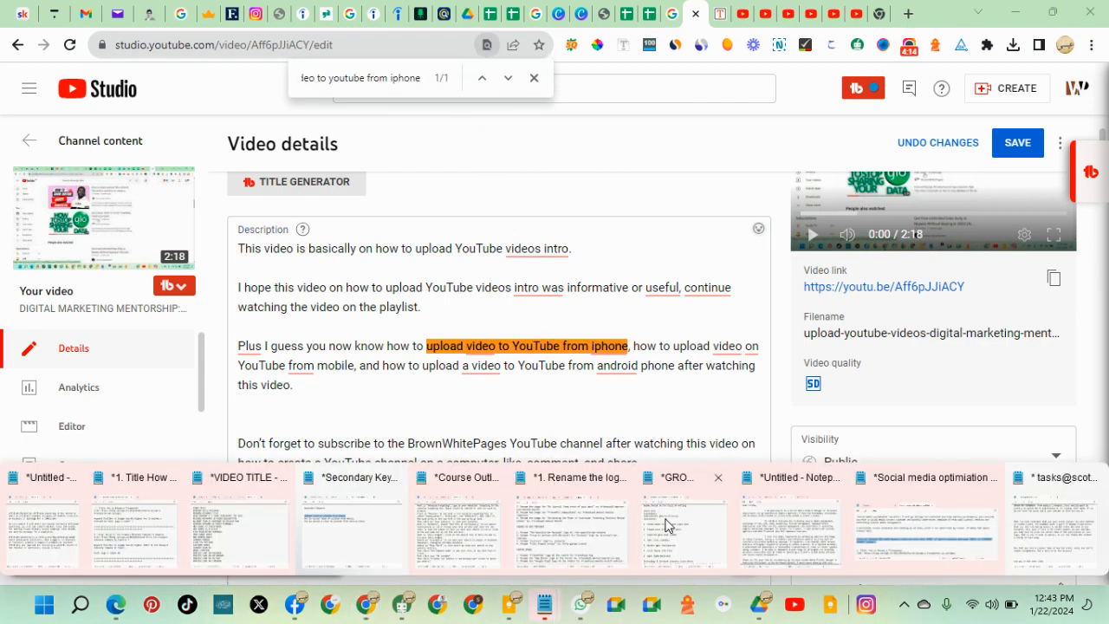
pyautogui.click(355, 522)
pyautogui.moveTo(840, 228); pyautogui.dragTo(565, 228)
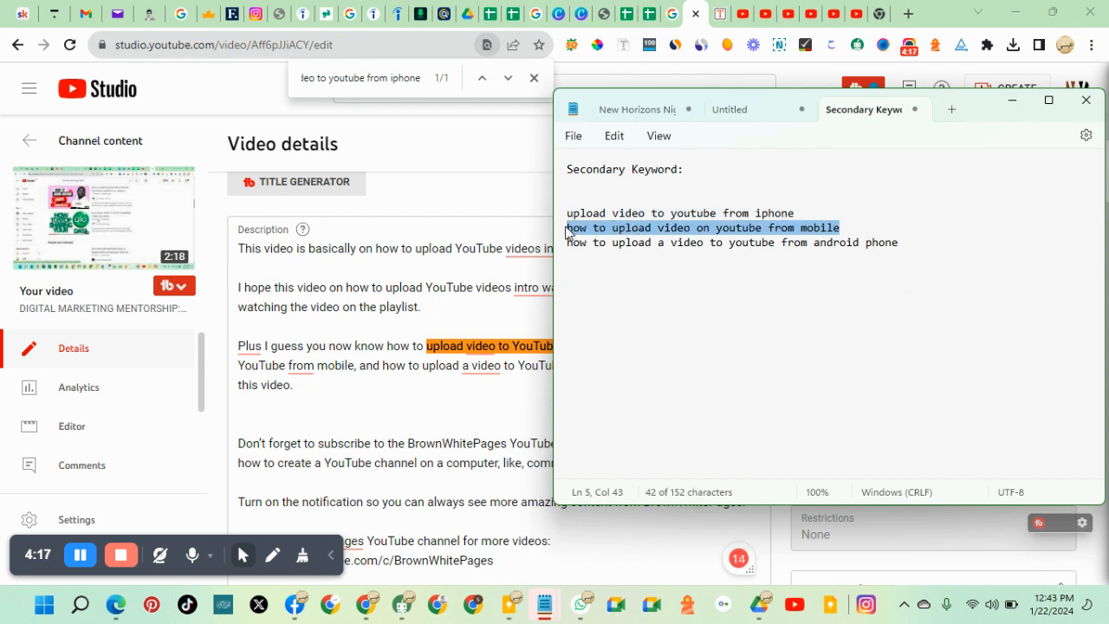
pyautogui.click(395, 78)
pyautogui.hotkey('ctrl', 'a')
pyautogui.hotkey('ctrl', 'v')
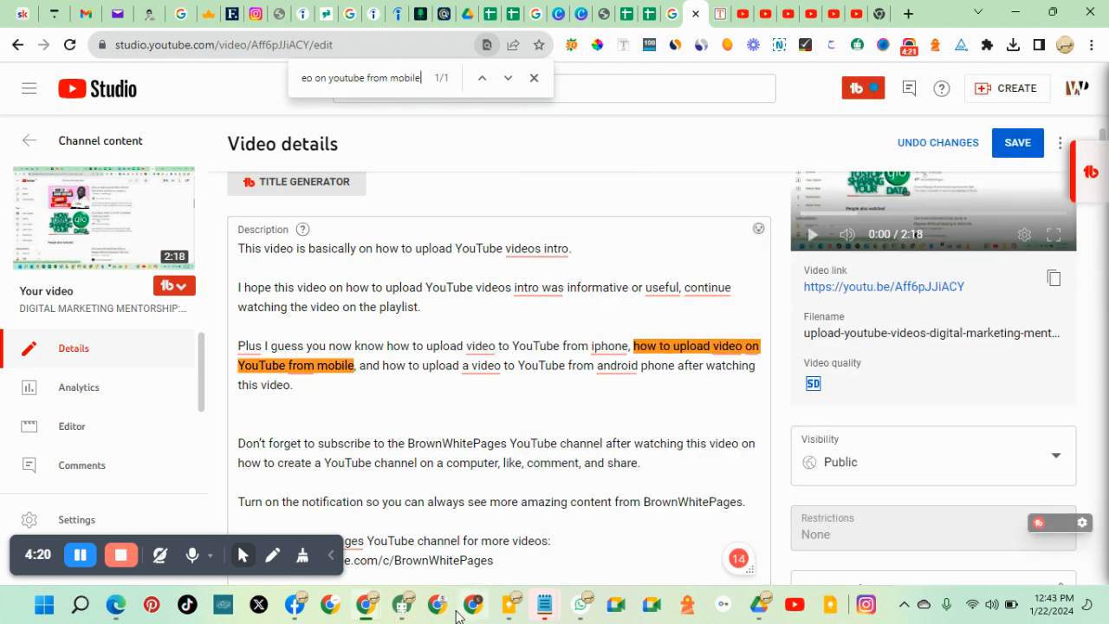
# Copy "how to upload a video to youtube from android phone" from the Notepad list and search for it on the video details page.
pyautogui.moveTo(543, 605)
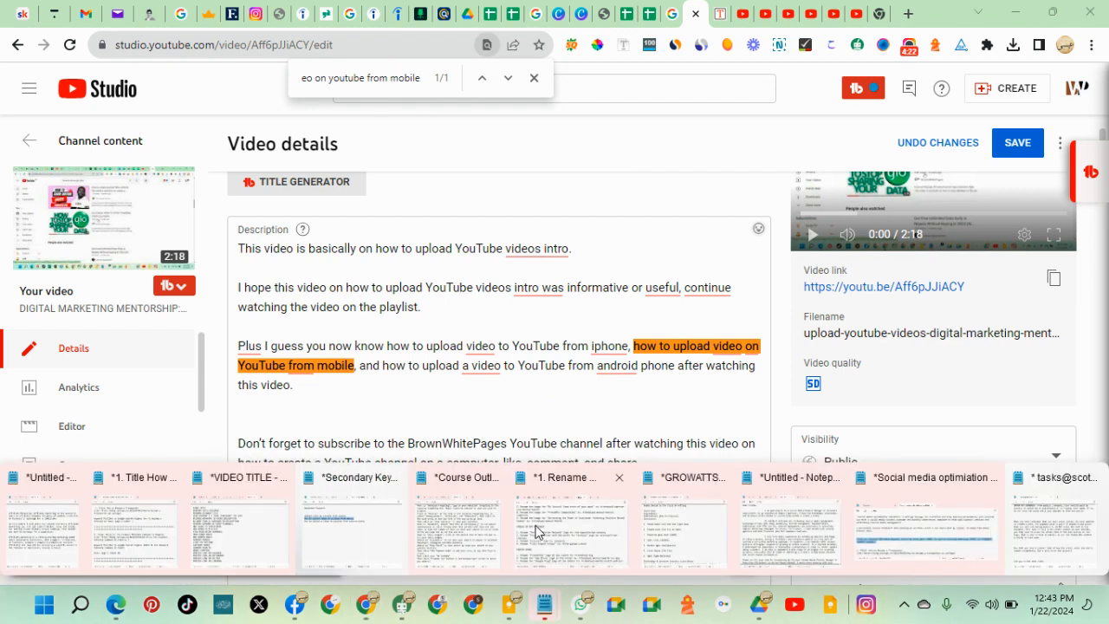
pyautogui.click(317, 537)
pyautogui.moveTo(898, 244); pyautogui.dragTo(565, 249)
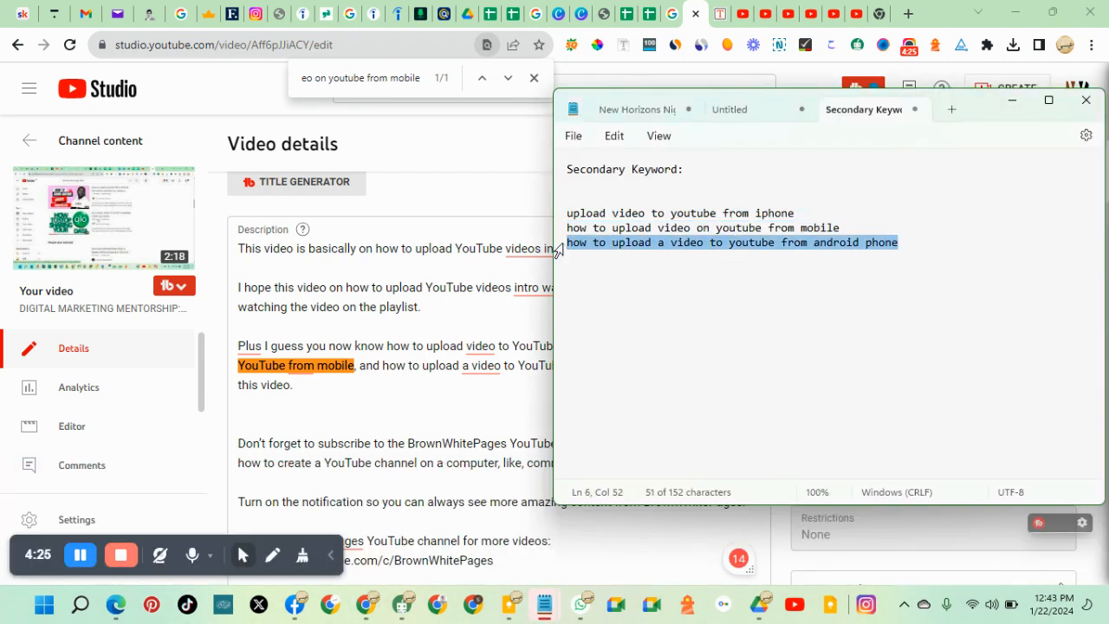
pyautogui.click(409, 87)
pyautogui.hotkey('ctrl', 'v')
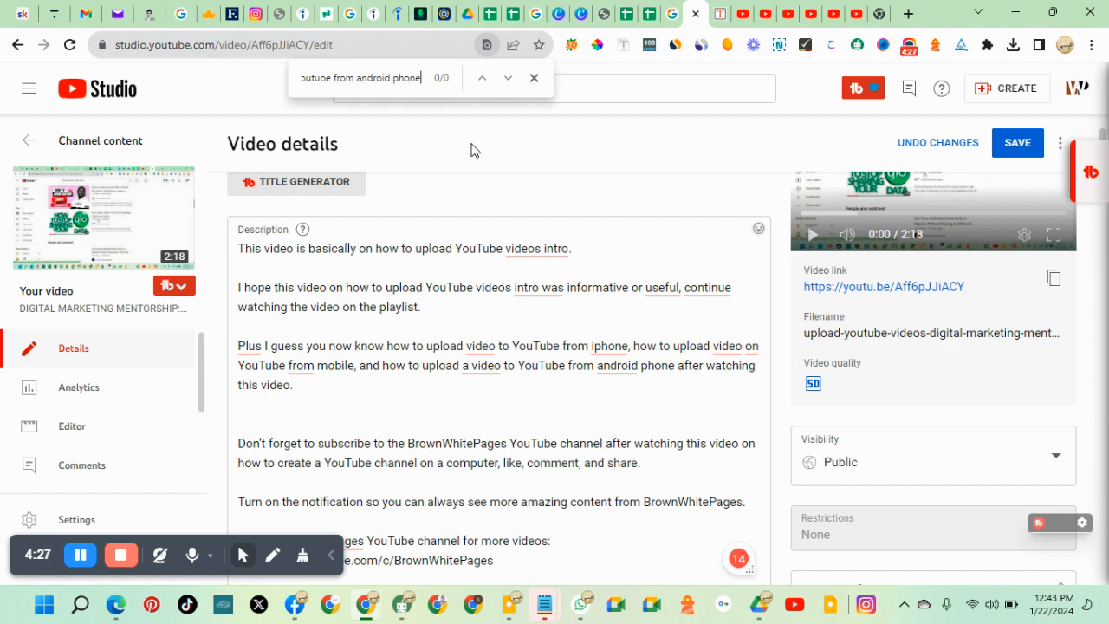
pyautogui.hotkey('ctrl', 'a')
pyautogui.hotkey('ctrl', 'v')
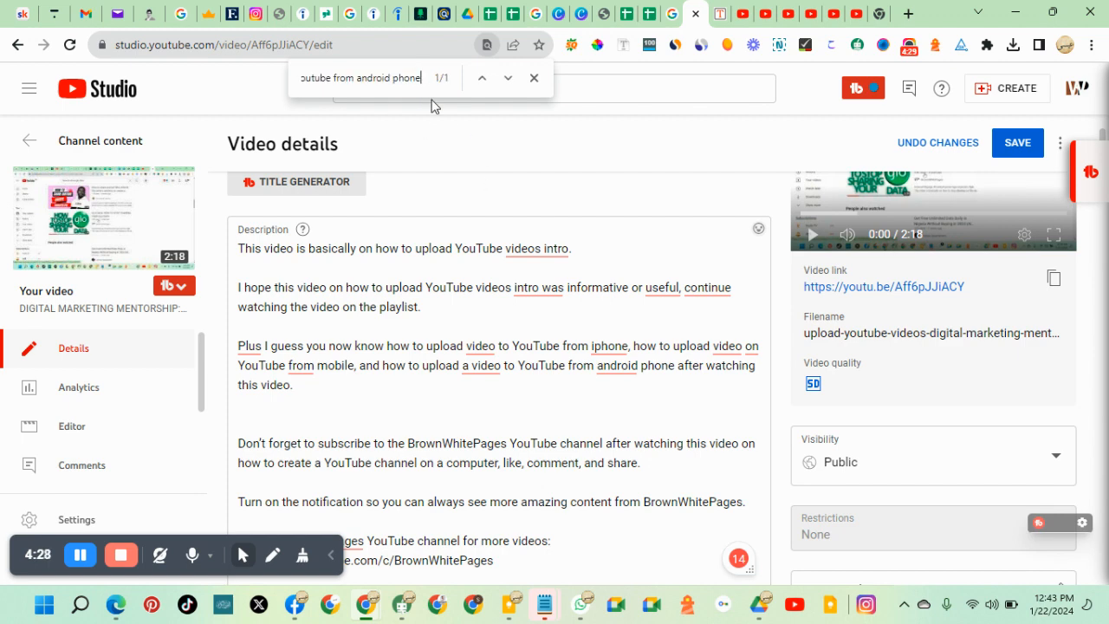